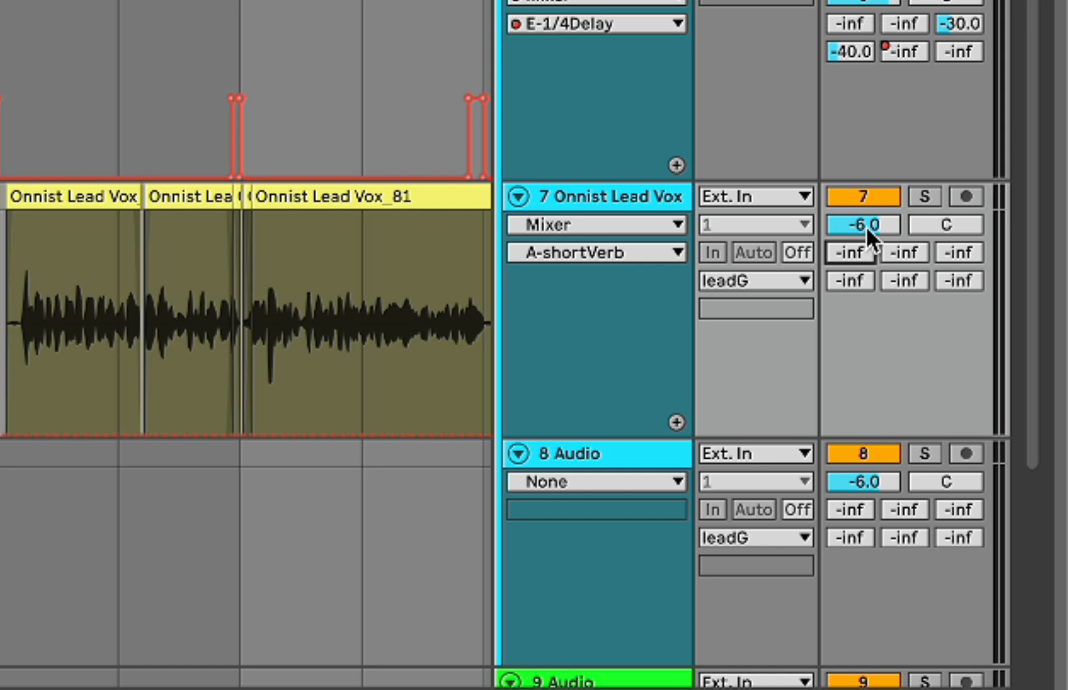
Step: Solo the Onnist Lead Vox track and place the insert marker at 17.2.1 in its clip
{"action": "left_click_drag", "start_coordinate": [866, 225], "coordinate": [866, 224]}
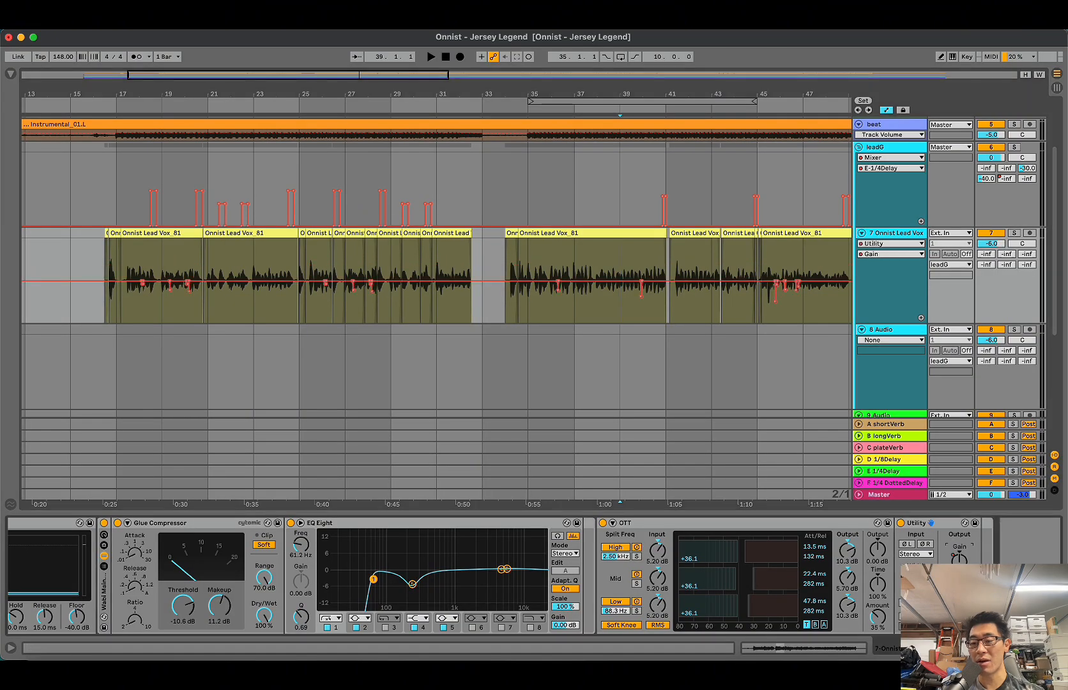
{"action": "left_click", "coordinate": [119, 304]}
{"action": "scroll", "coordinate": [119, 304], "scroll_direction": "up", "scroll_amount": 2}
{"action": "scroll", "coordinate": [119, 304], "scroll_direction": "up", "scroll_amount": 3}
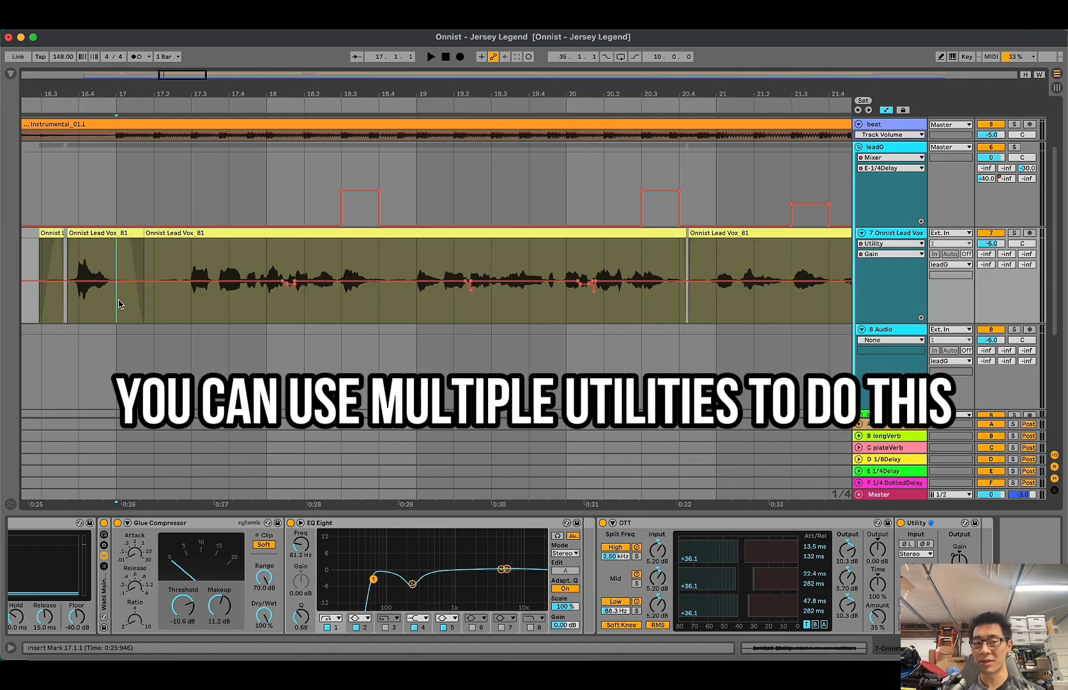
{"action": "left_click", "coordinate": [191, 309]}
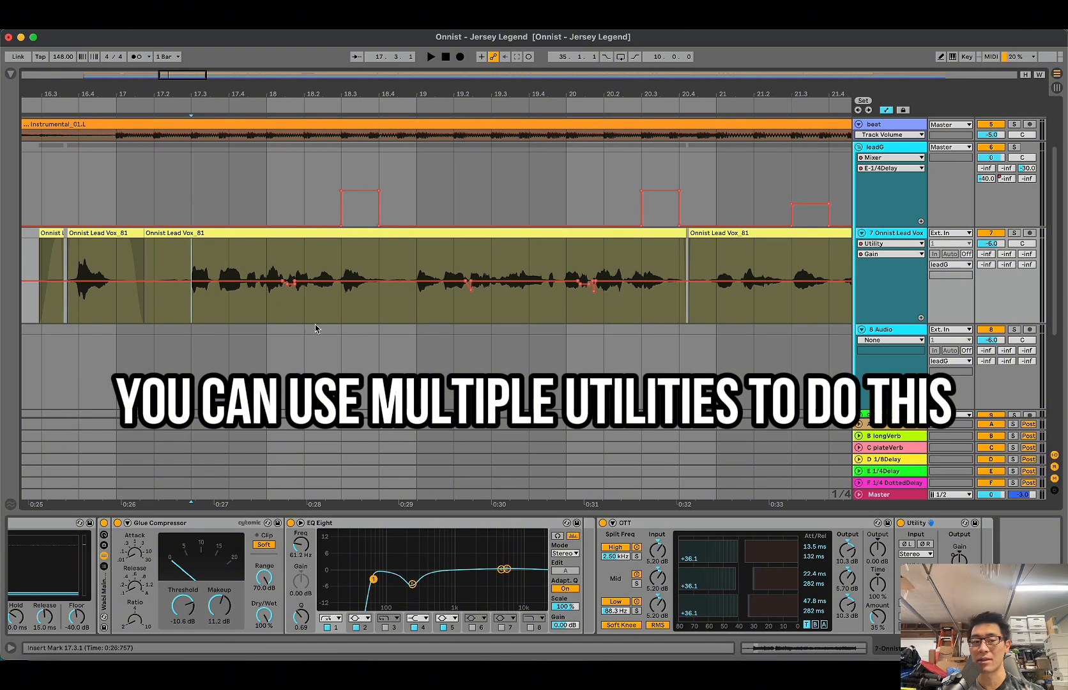
{"action": "left_click", "coordinate": [162, 311]}
{"action": "key", "text": "s"}
{"action": "scroll", "coordinate": [488, 320], "scroll_direction": "right", "scroll_amount": 2}
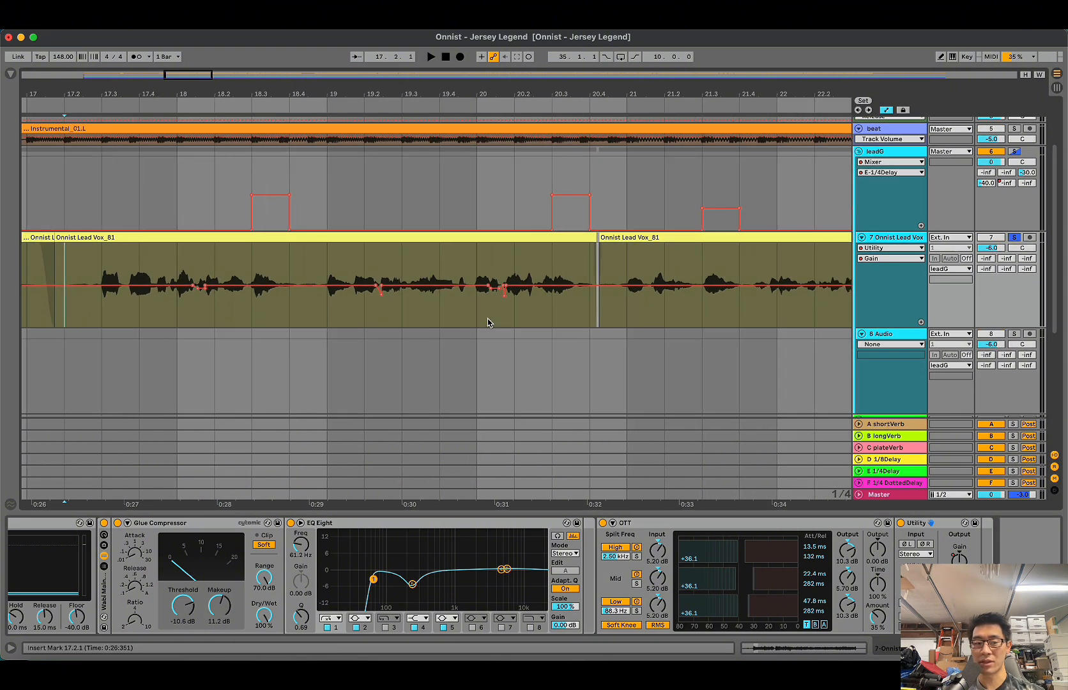
{"action": "scroll", "coordinate": [449, 320], "scroll_direction": "left", "scroll_amount": 5}
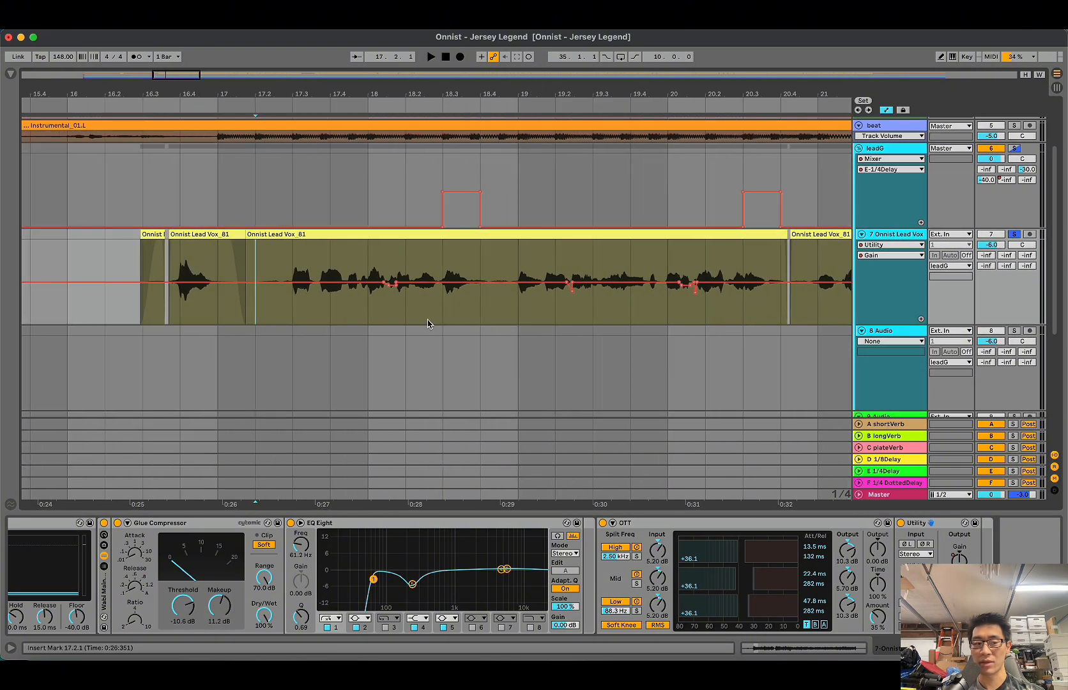
Step: Toggle the lead vocal's Utility device and play the phrase from 17.3.1 to check its gain automation
{"action": "left_click", "coordinate": [901, 523]}
{"action": "key", "text": "space"}
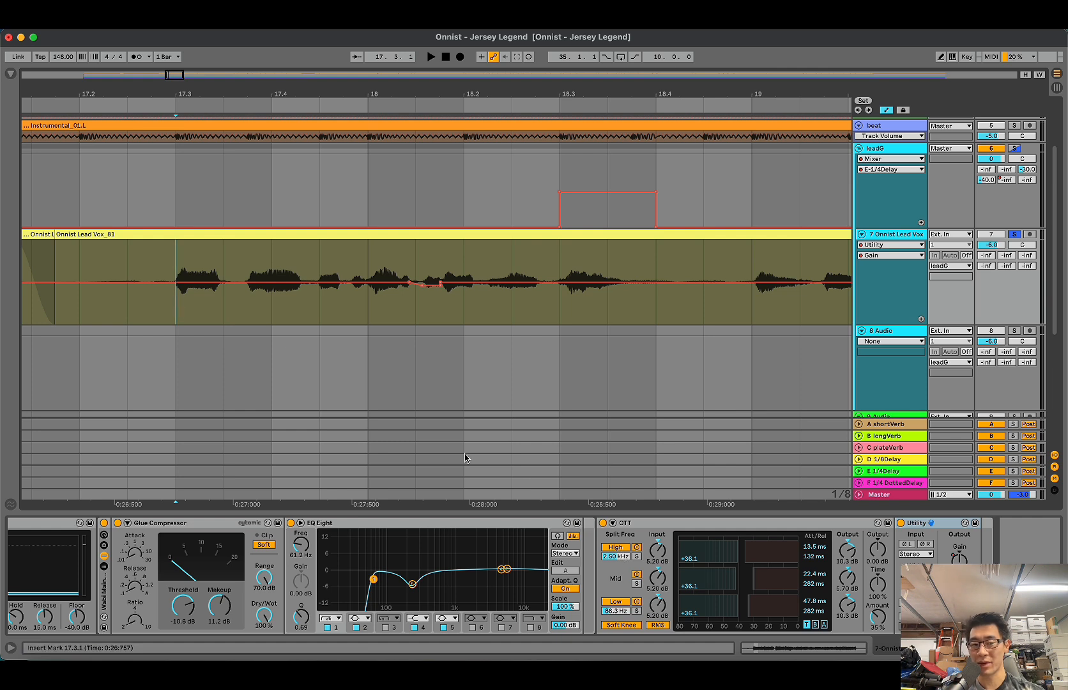
{"action": "key", "text": "plus"}
{"action": "scroll", "coordinate": [332, 303], "scroll_direction": "right", "scroll_amount": 2}
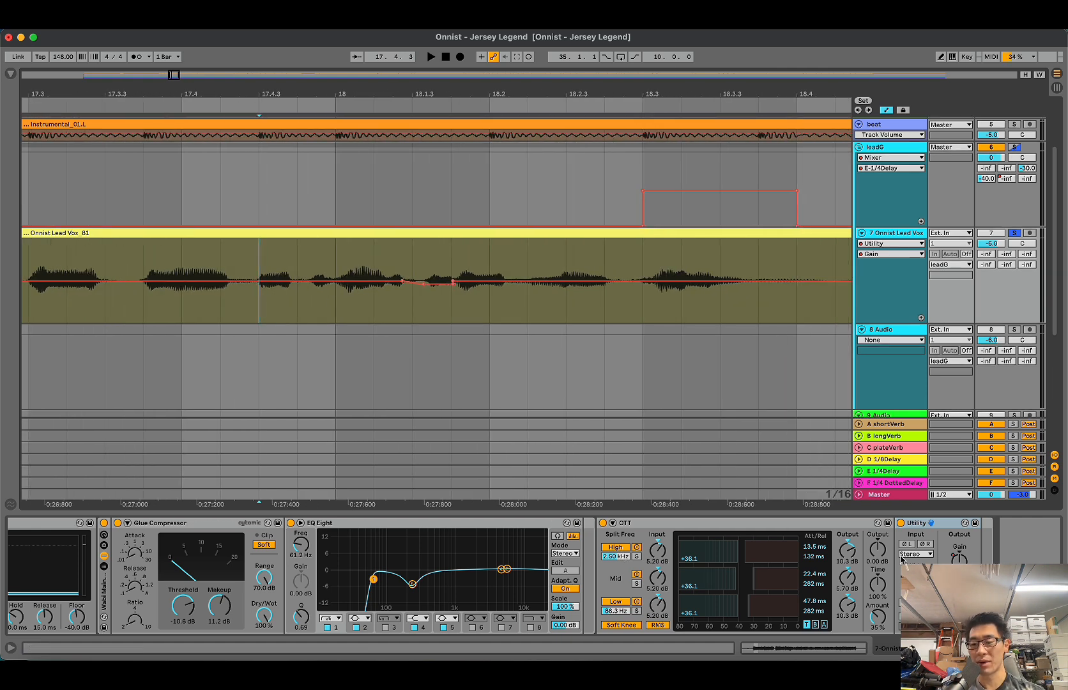
{"action": "key", "text": "space"}
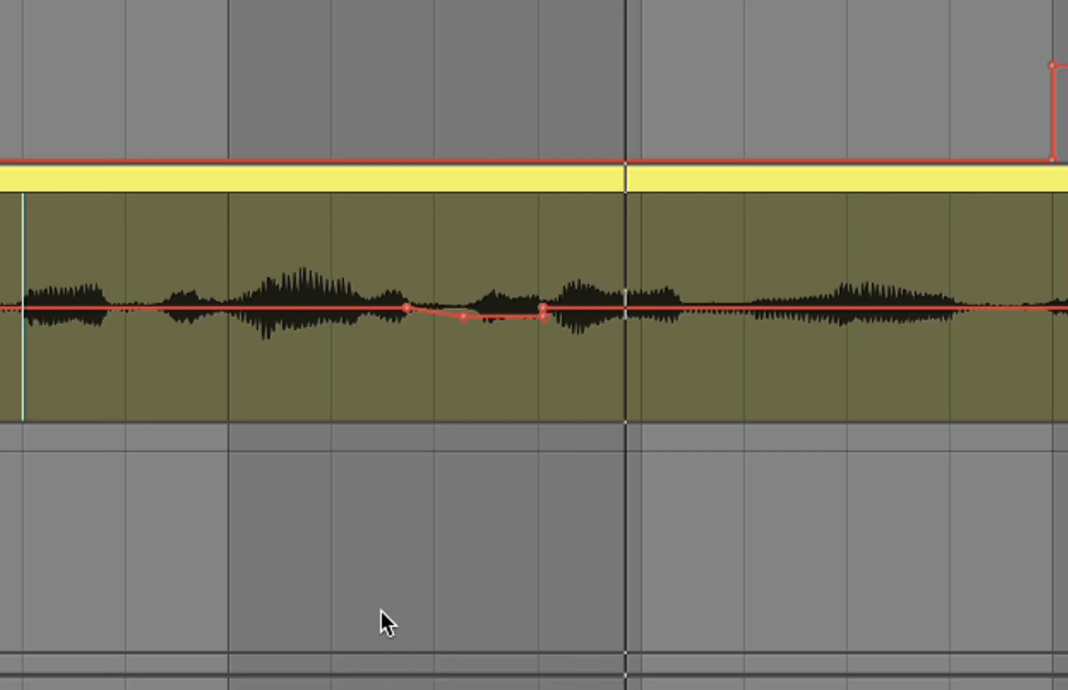
Step: Switch off the Utility and play the lead vocal from 17.4.3 through the automated gain dip after bar 18
{"action": "left_click", "coordinate": [444, 365]}
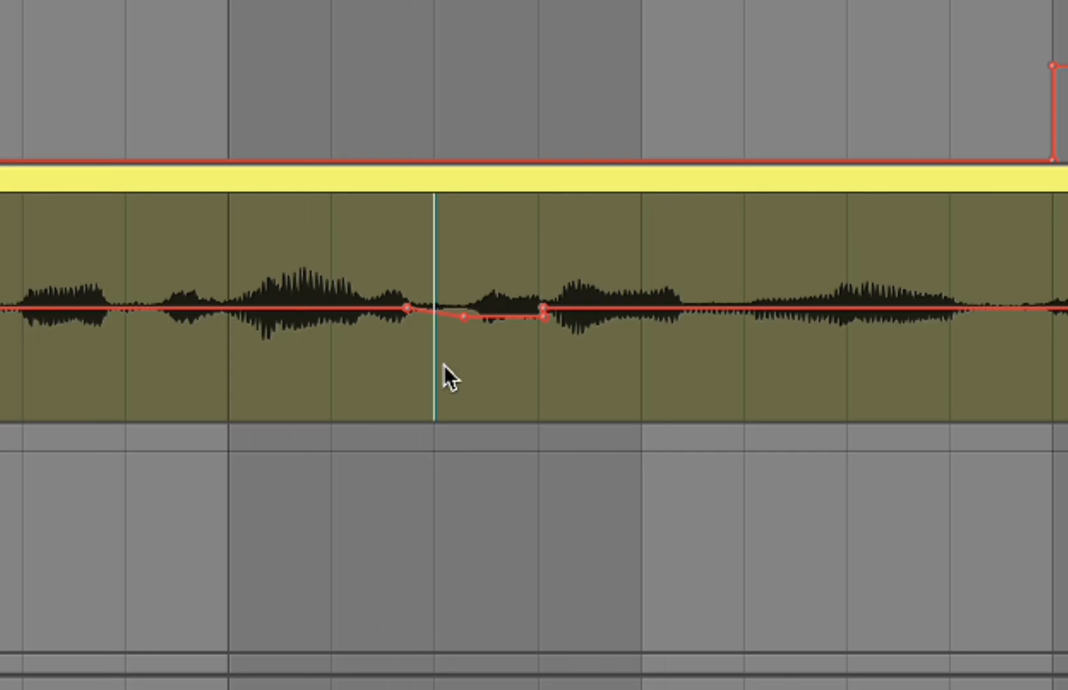
{"action": "left_click_drag", "start_coordinate": [339, 364], "coordinate": [607, 362]}
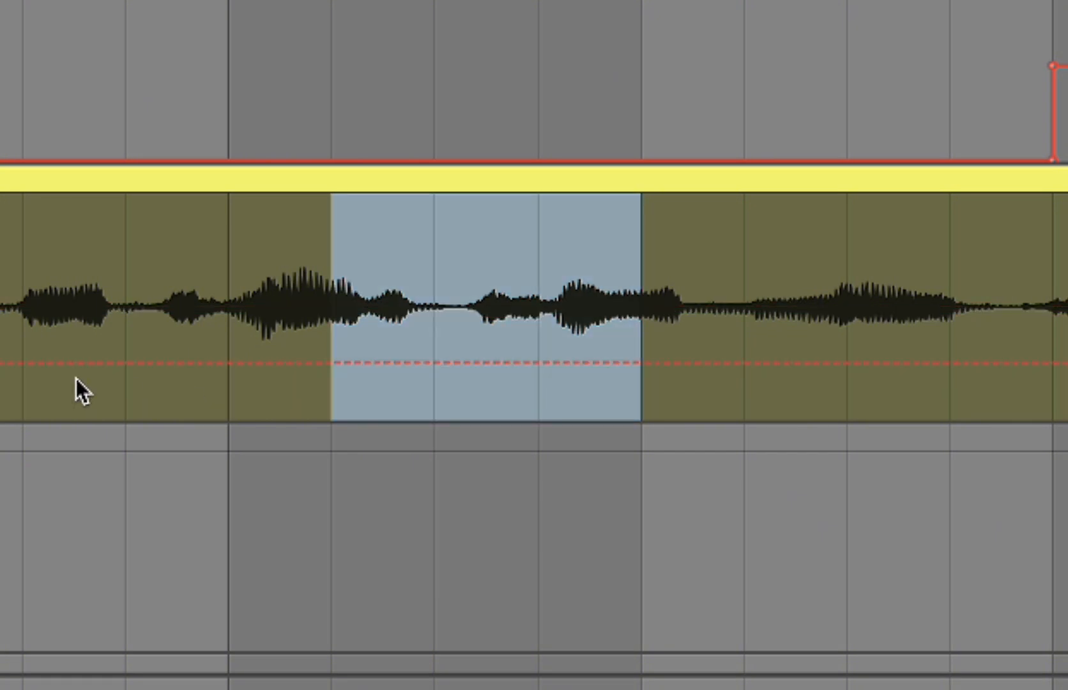
{"action": "left_click", "coordinate": [13, 271]}
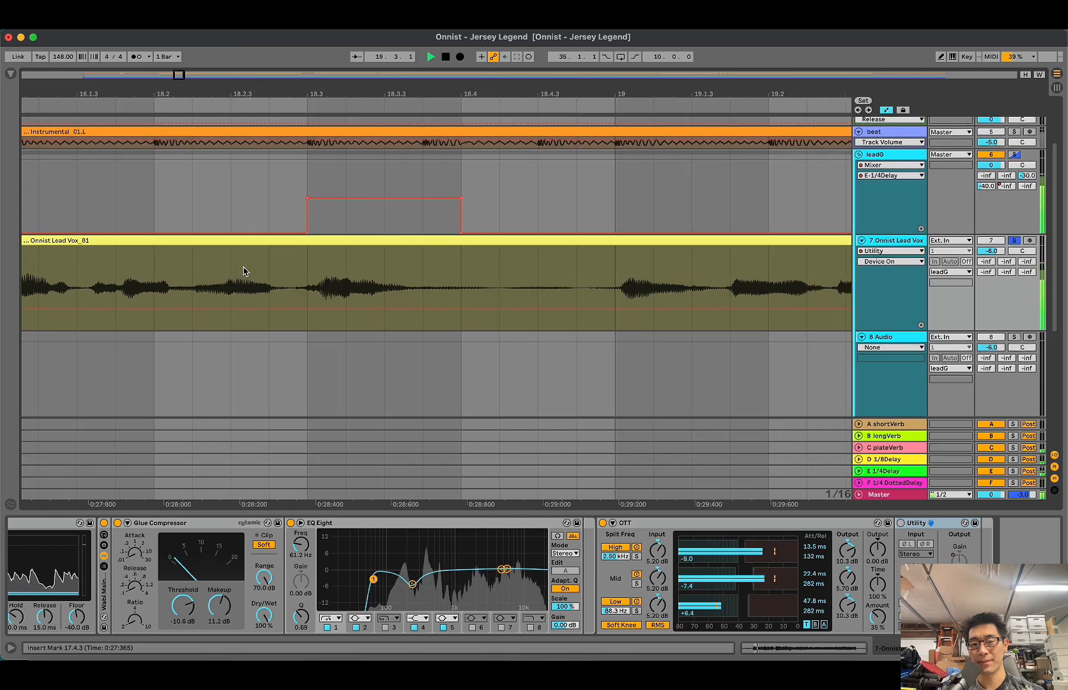
{"action": "key", "text": "space"}
Step: Switch the lead vocal's Utility back on and select the dense waveform section between about 19.2.3 and 19.2.4
{"action": "left_click", "coordinate": [481, 310]}
{"action": "key", "text": "minus"}
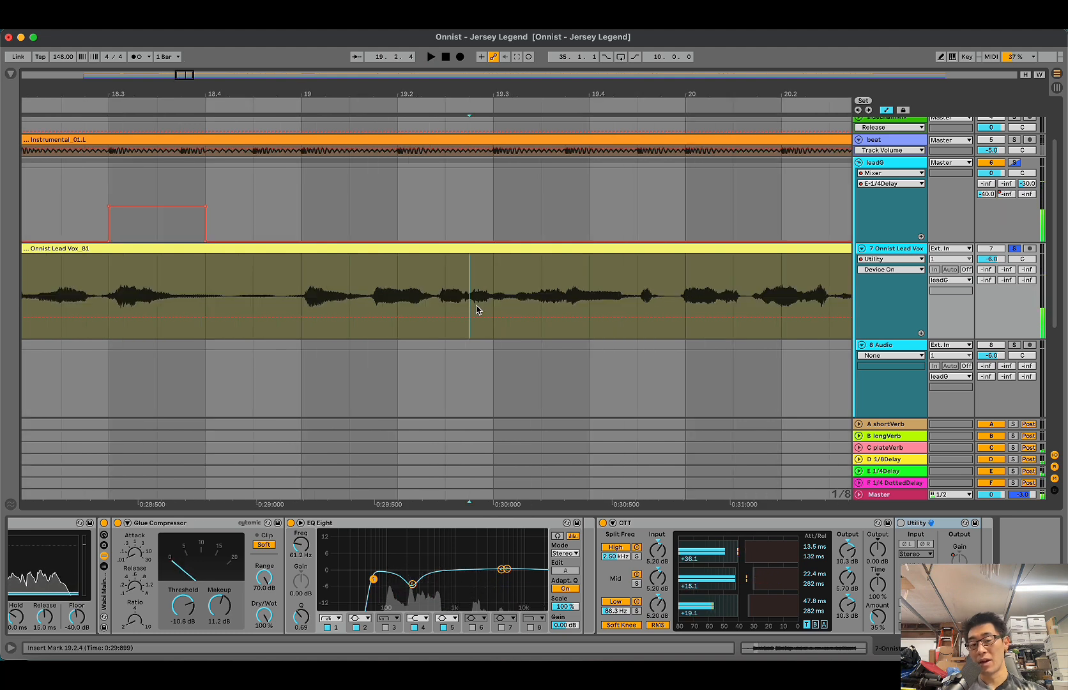
{"action": "left_click", "coordinate": [899, 523]}
{"action": "left_click", "coordinate": [463, 322]}
{"action": "key", "text": "plus"}
{"action": "key", "text": "plus"}
{"action": "key", "text": "plus"}
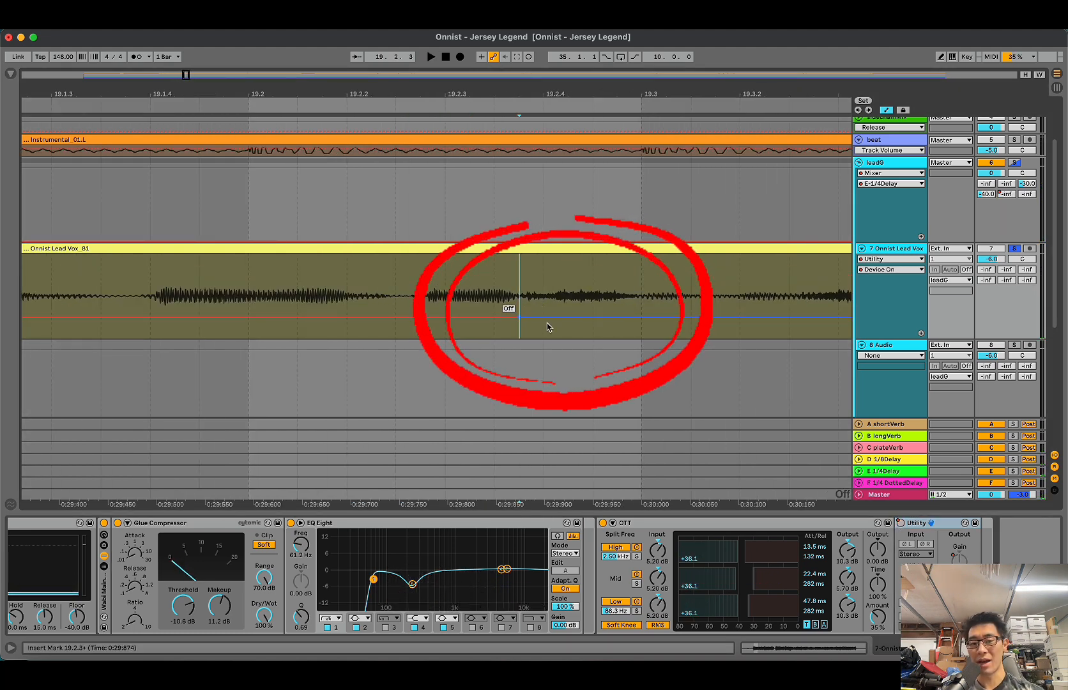
{"action": "left_click", "coordinate": [530, 317]}
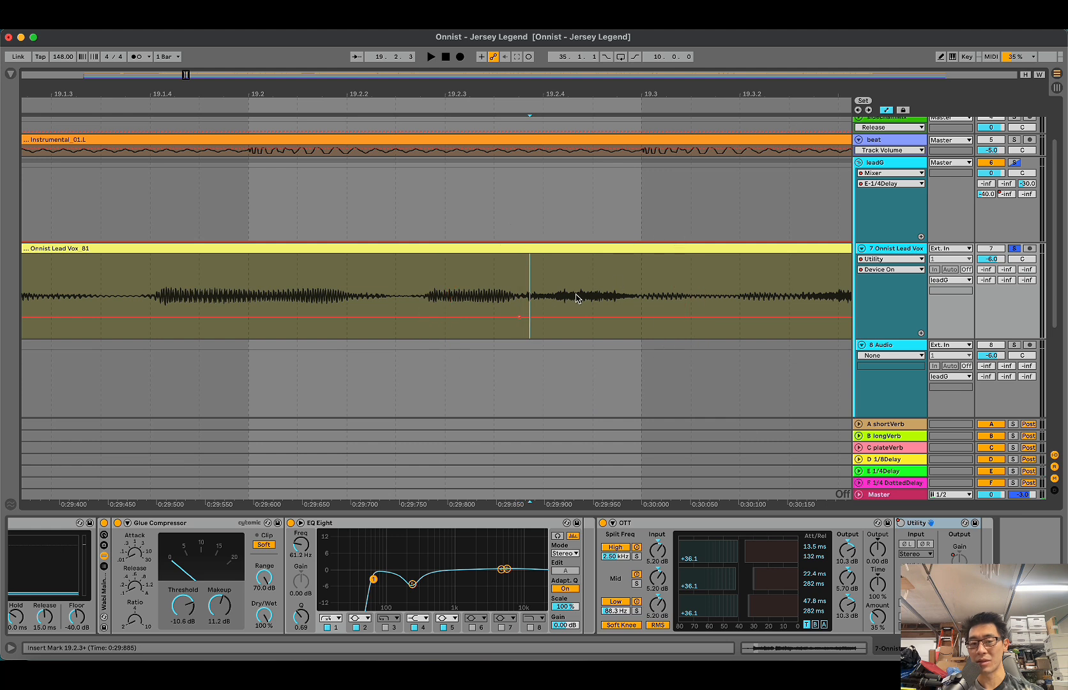
{"action": "left_click_drag", "start_coordinate": [530, 316], "coordinate": [644, 305]}
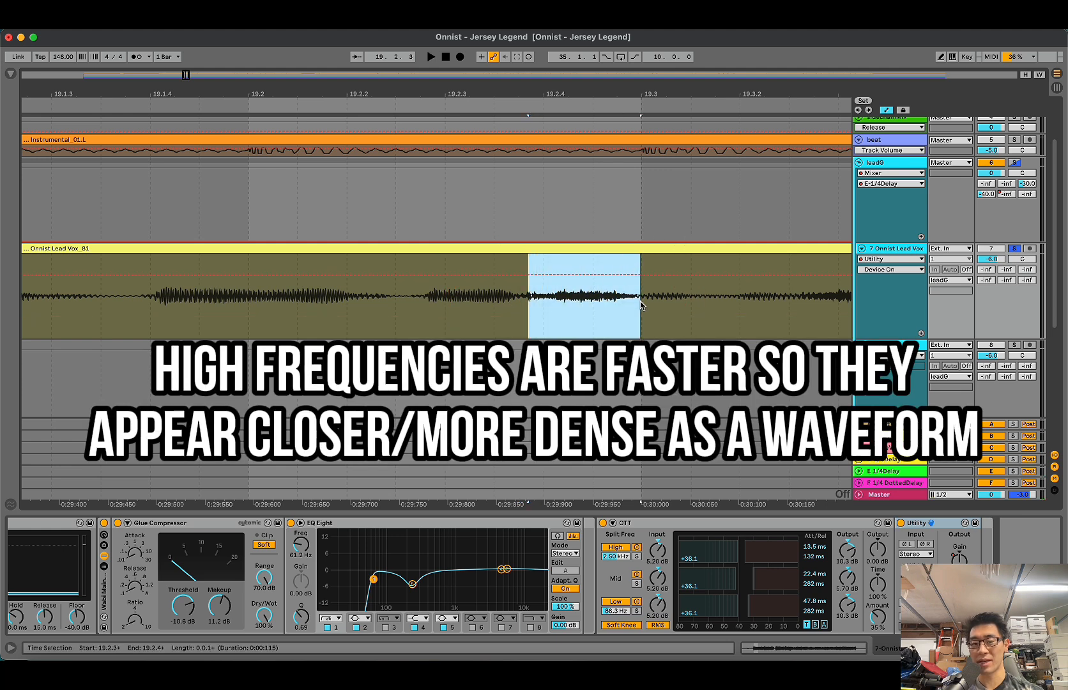
Step: Play the lead vocal around the selected sound, replaying it from 19.3.3
{"action": "key", "text": "minus"}
{"action": "key", "text": "space"}
{"action": "key", "text": "space"}
{"action": "left_click", "coordinate": [653, 305]}
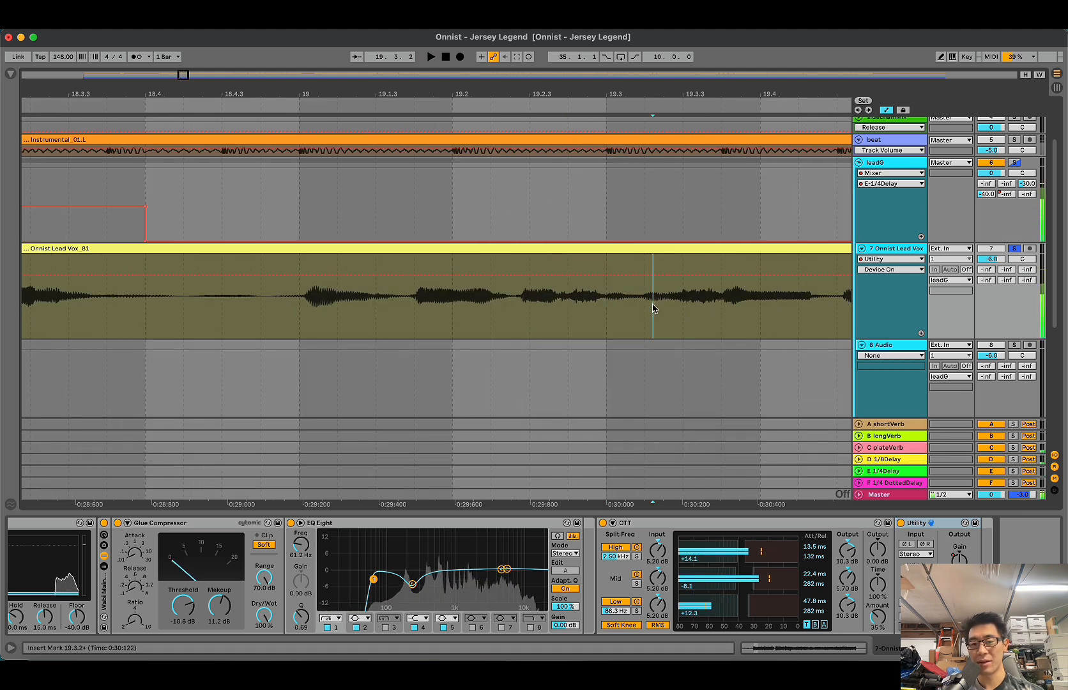
{"action": "left_click", "coordinate": [683, 305]}
{"action": "key", "text": "s"}
{"action": "key", "text": "space"}
{"action": "key", "text": "space"}
{"action": "key", "text": "space"}
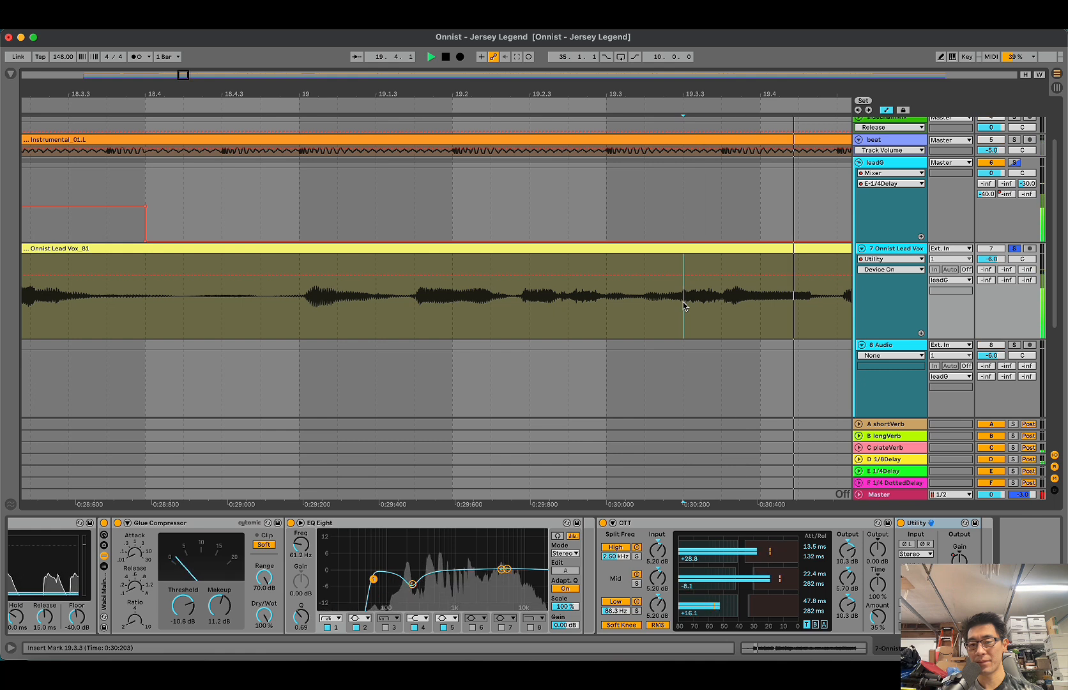
{"action": "key", "text": "space"}
Step: Unsolo the lead vocal and examine its waveform around 19.2.3 to 19.2.4 at different zoom levels
{"action": "key", "text": "minus"}
{"action": "left_click", "coordinate": [605, 310]}
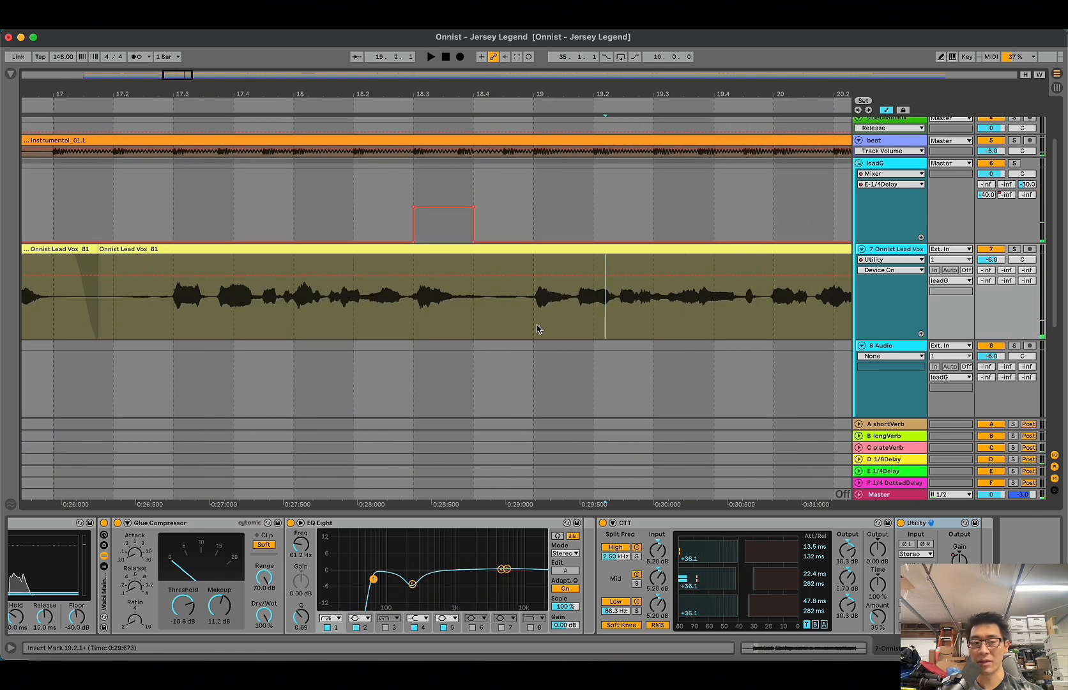
{"action": "left_click", "coordinate": [626, 309]}
{"action": "left_click", "coordinate": [642, 313]}
{"action": "key", "text": "plus"}
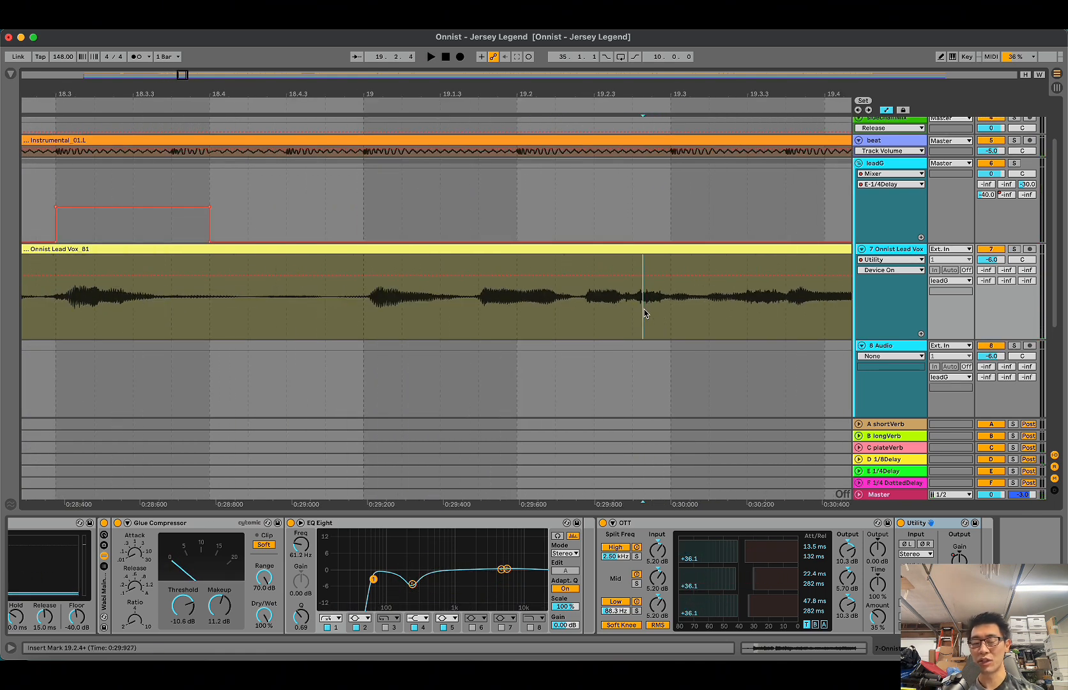
{"action": "left_click", "coordinate": [629, 312]}
{"action": "key", "text": "minus"}
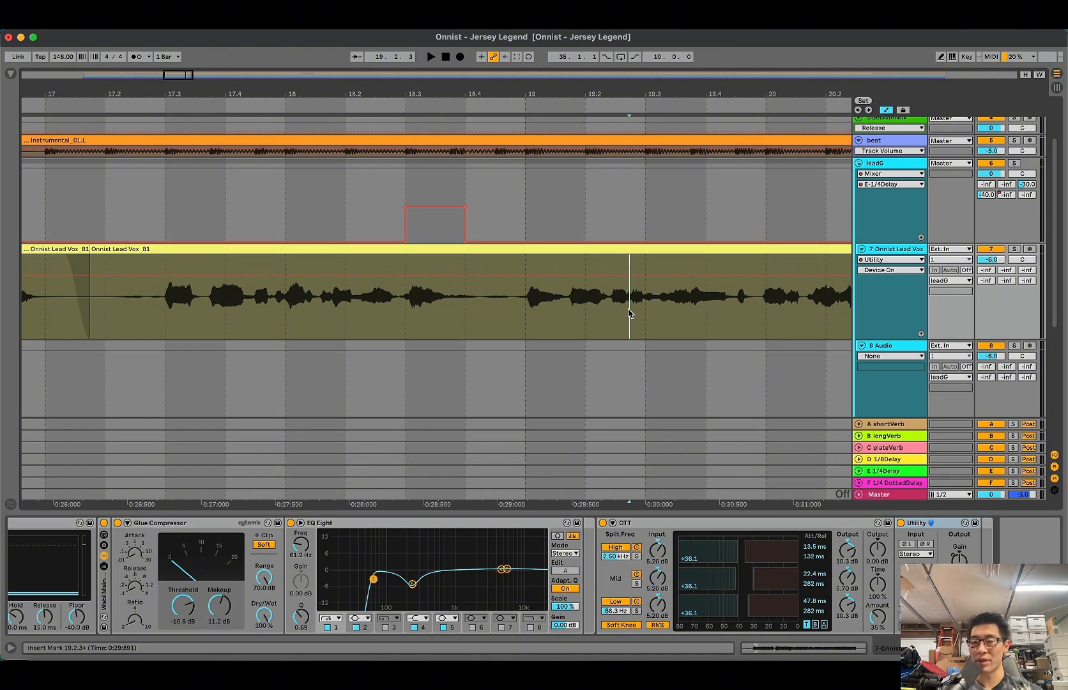
{"action": "key", "text": "minus"}
Step: Open the leadG group's plug-in windows and arrange Sibilance beside soothe2 so both displays can be watched
{"action": "left_click", "coordinate": [876, 173]}
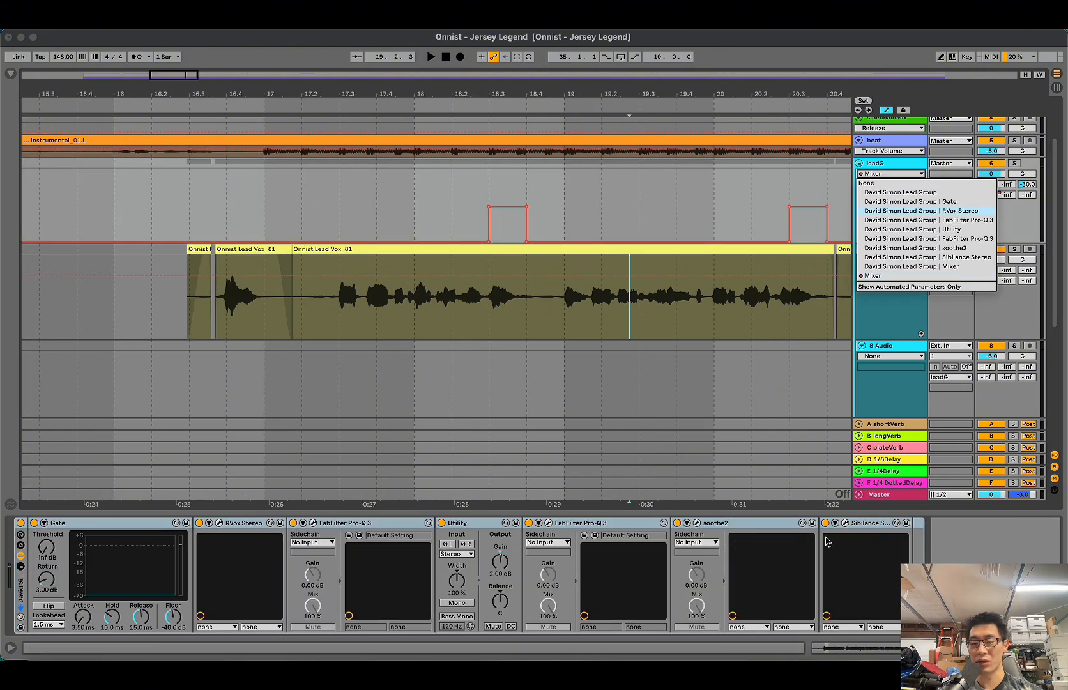
{"action": "key", "text": "Escape"}
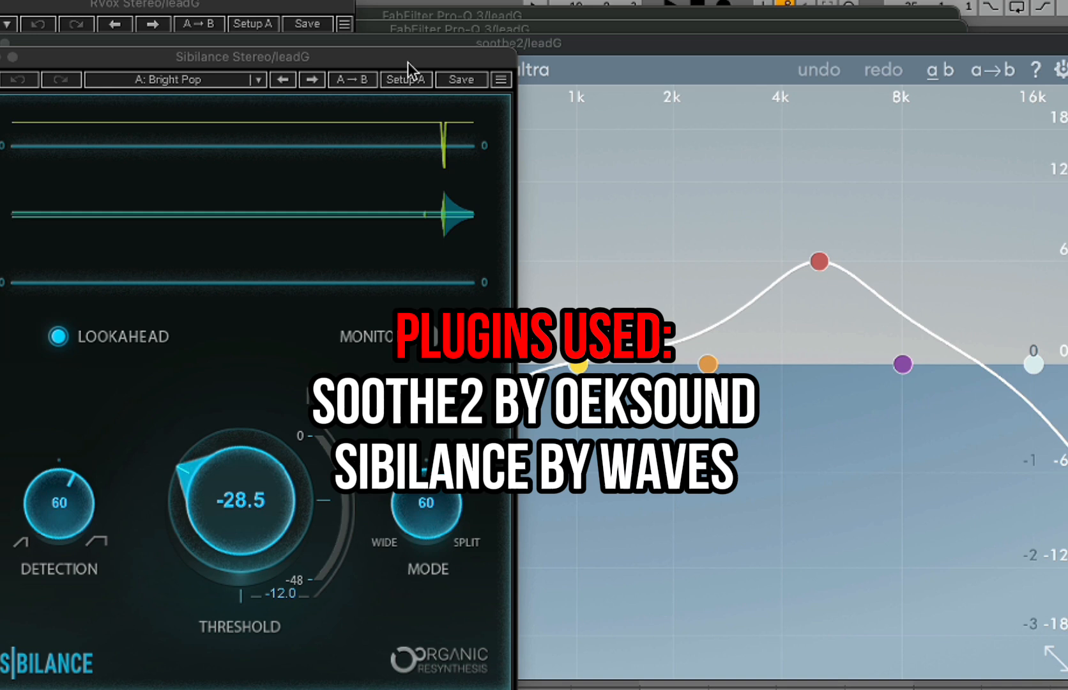
{"action": "left_click_drag", "start_coordinate": [357, 58], "coordinate": [1065, 182]}
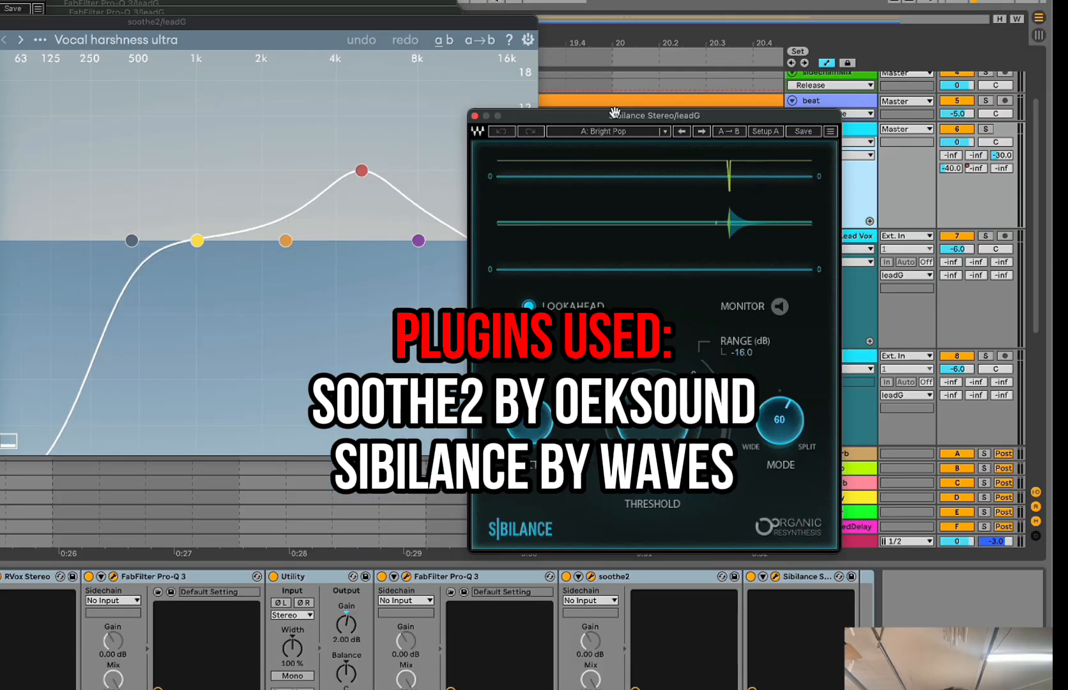
{"action": "left_click_drag", "start_coordinate": [614, 112], "coordinate": [692, 268]}
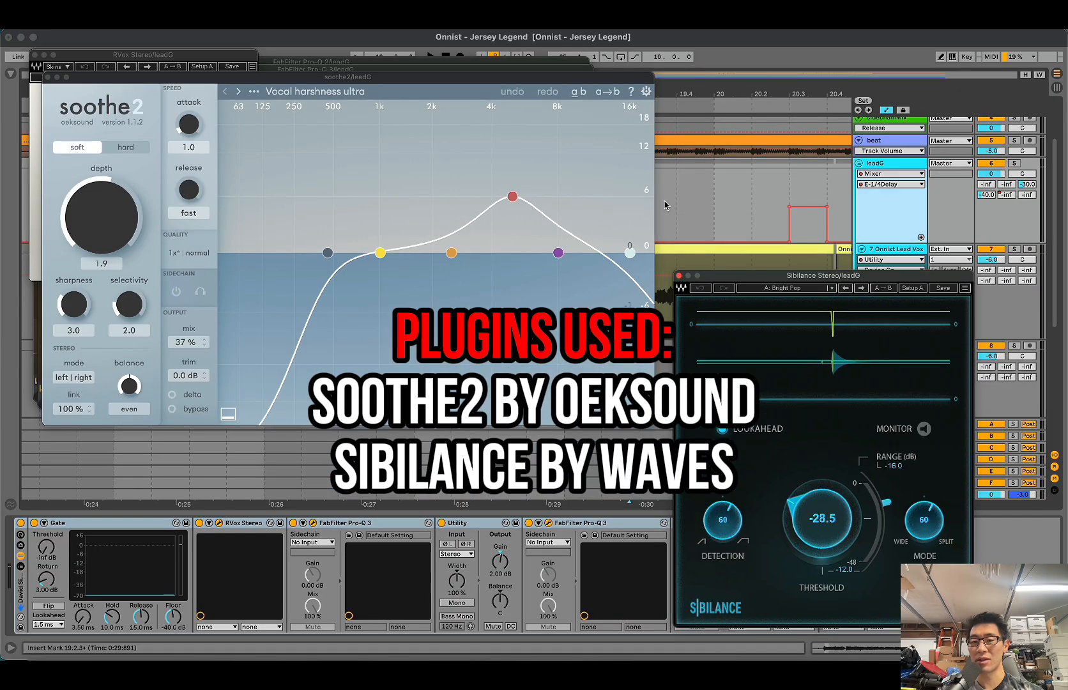
Step: Solo the leadG group and play from 19.4.1 to watch soothe2 and Sibilance react to the vocal
{"action": "left_click", "coordinate": [677, 220]}
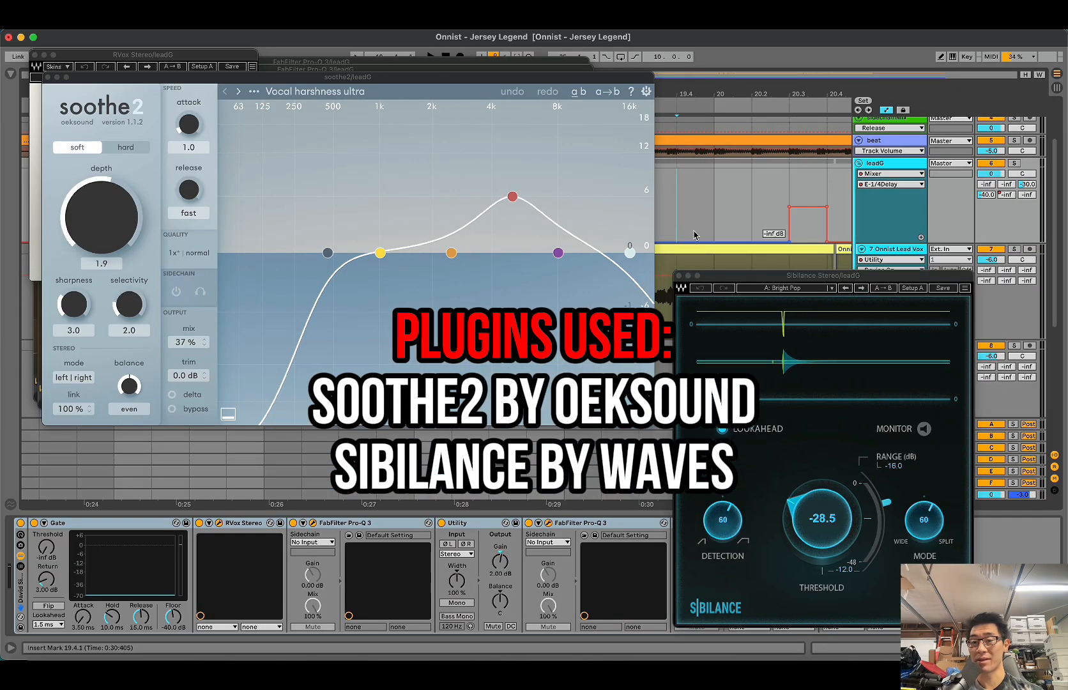
{"action": "key", "text": "space"}
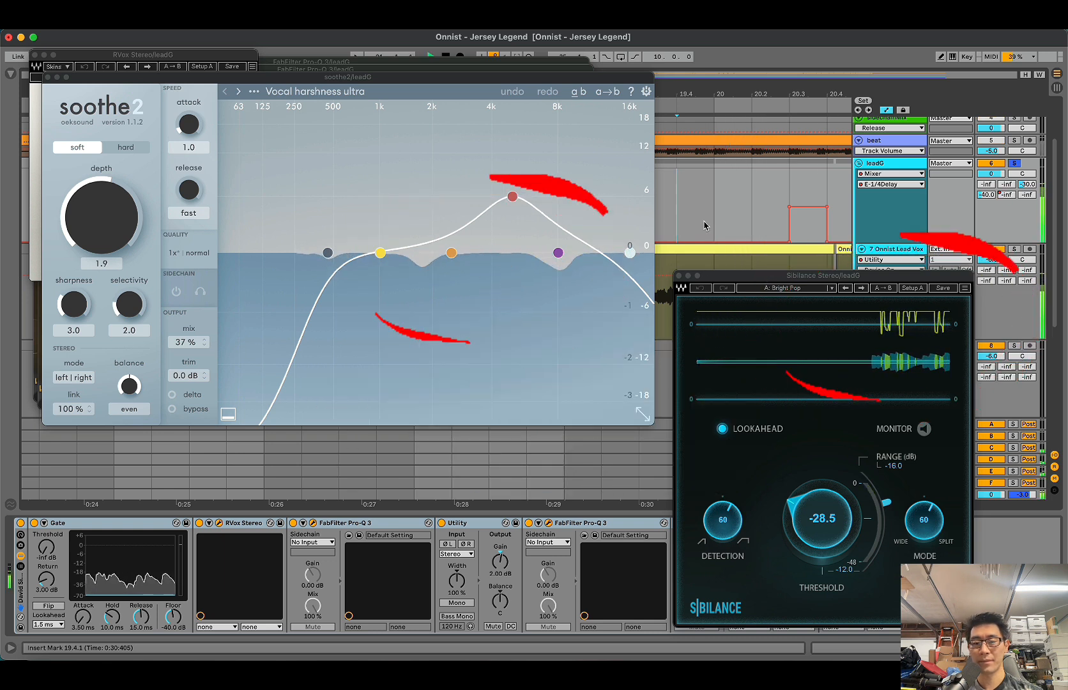
{"action": "left_click_drag", "start_coordinate": [786, 278], "coordinate": [784, 276]}
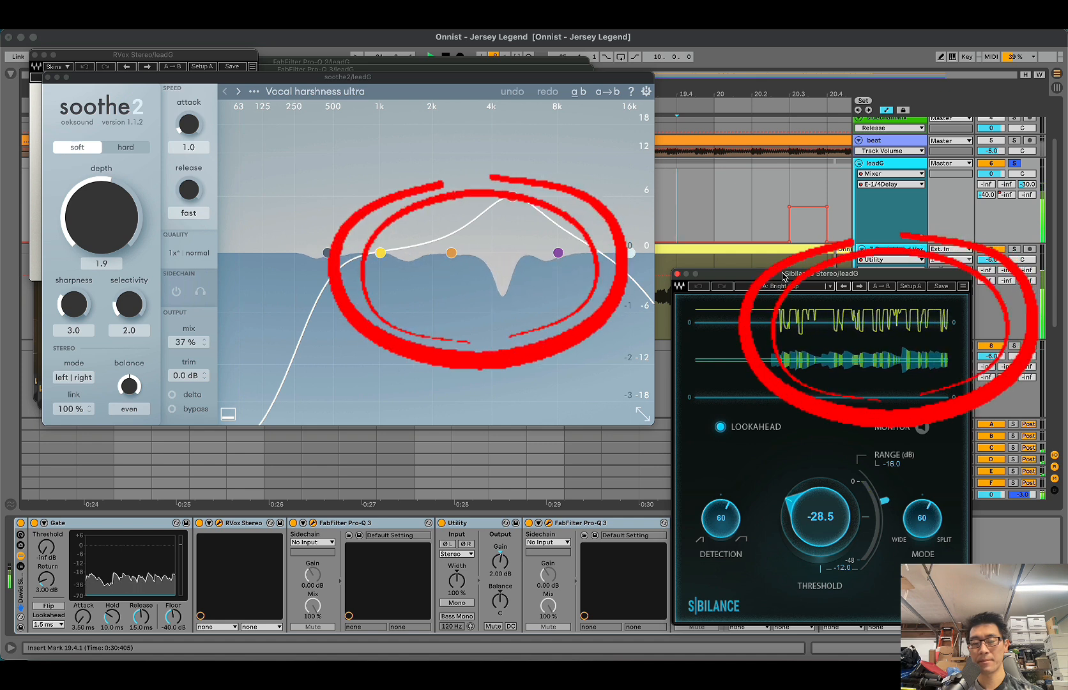
{"action": "key", "text": "space"}
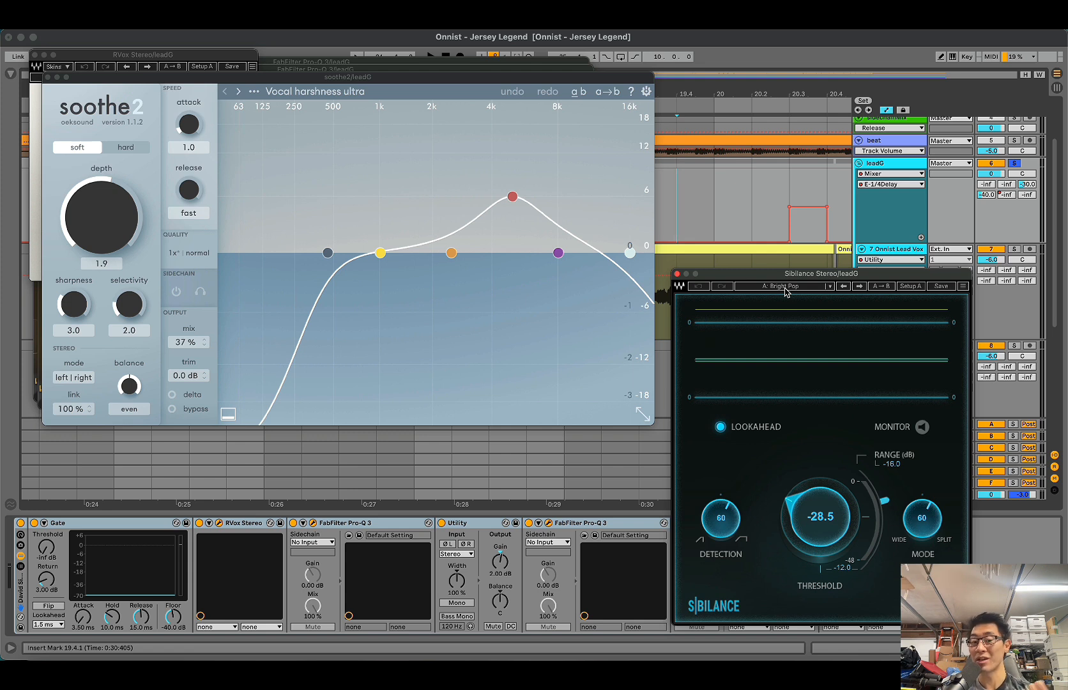
Step: Review both FabFilter Pro-Q 3 curves on the leadG group and close all the open plug-in windows
{"action": "left_click", "coordinate": [37, 76]}
{"action": "left_click", "coordinate": [36, 55]}
{"action": "mouse_move", "coordinate": [485, 217]}
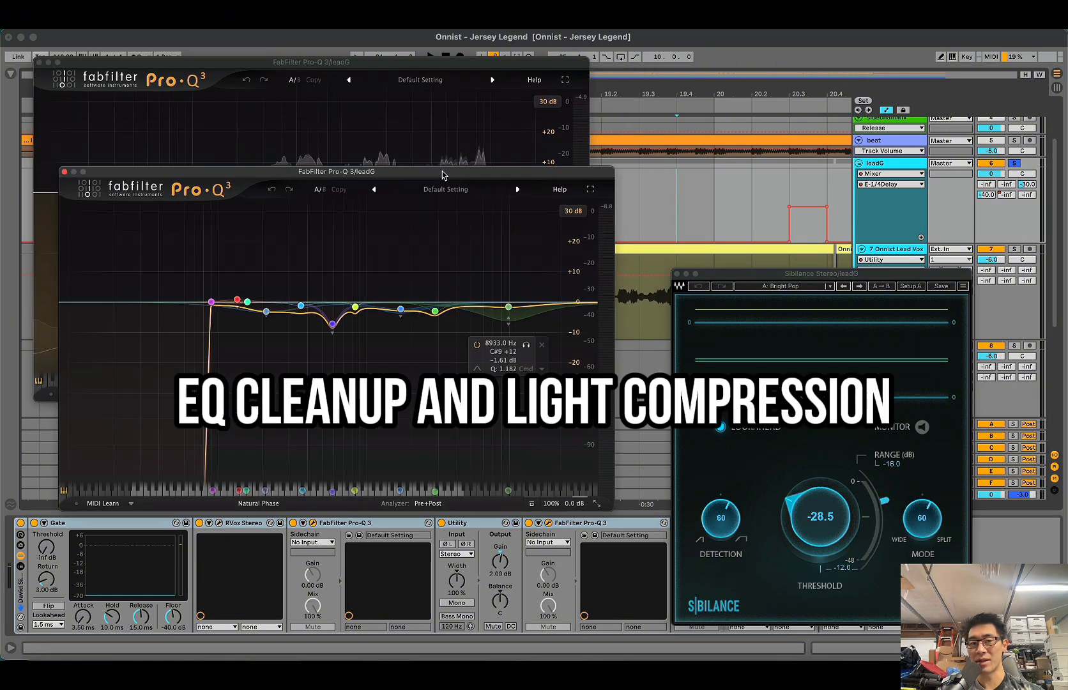
{"action": "left_click", "coordinate": [423, 72]}
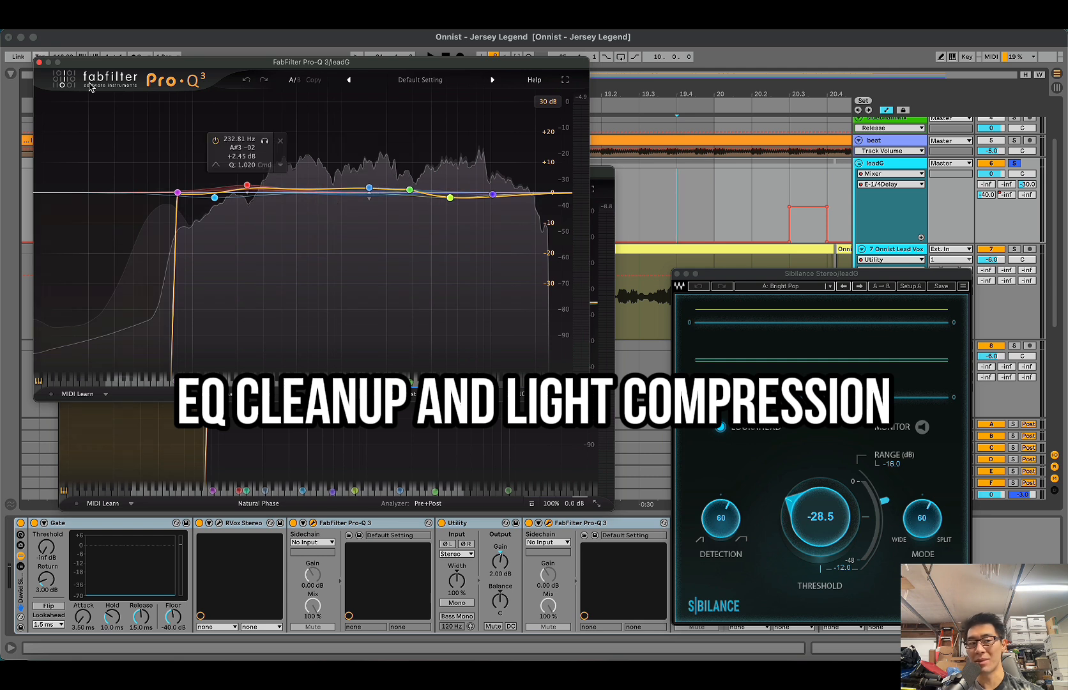
{"action": "left_click", "coordinate": [40, 63]}
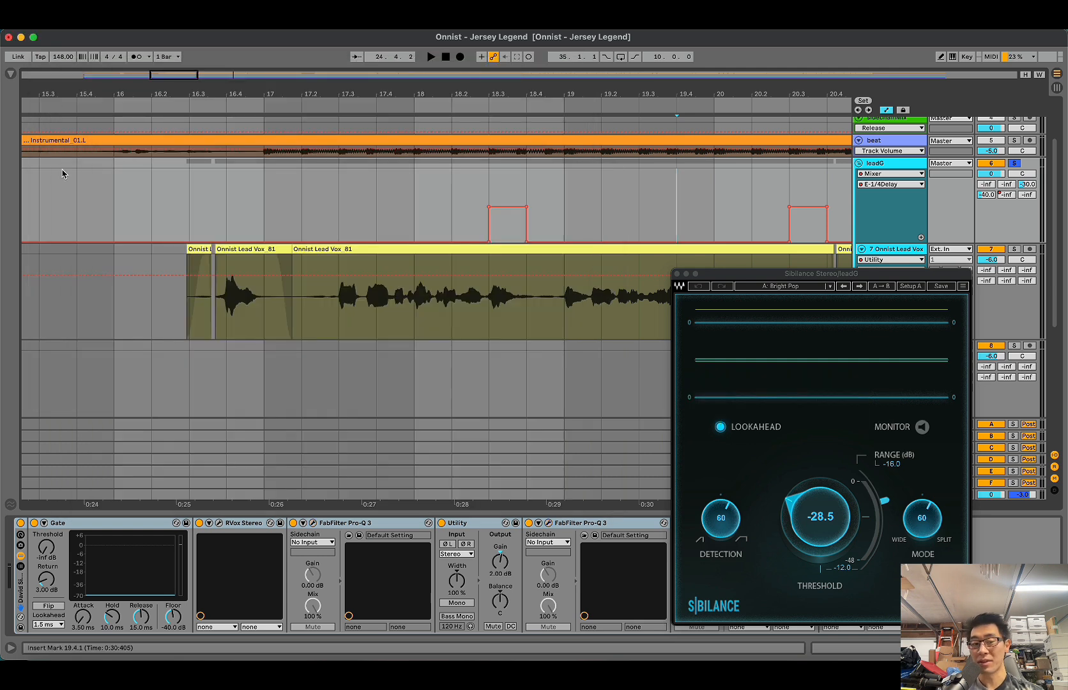
{"action": "left_click", "coordinate": [677, 273]}
Step: Hide the automation lanes and place the insert marker near 17.4.4 in the lead vocal clip
{"action": "scroll", "coordinate": [675, 256], "scroll_direction": "right", "scroll_amount": 3}
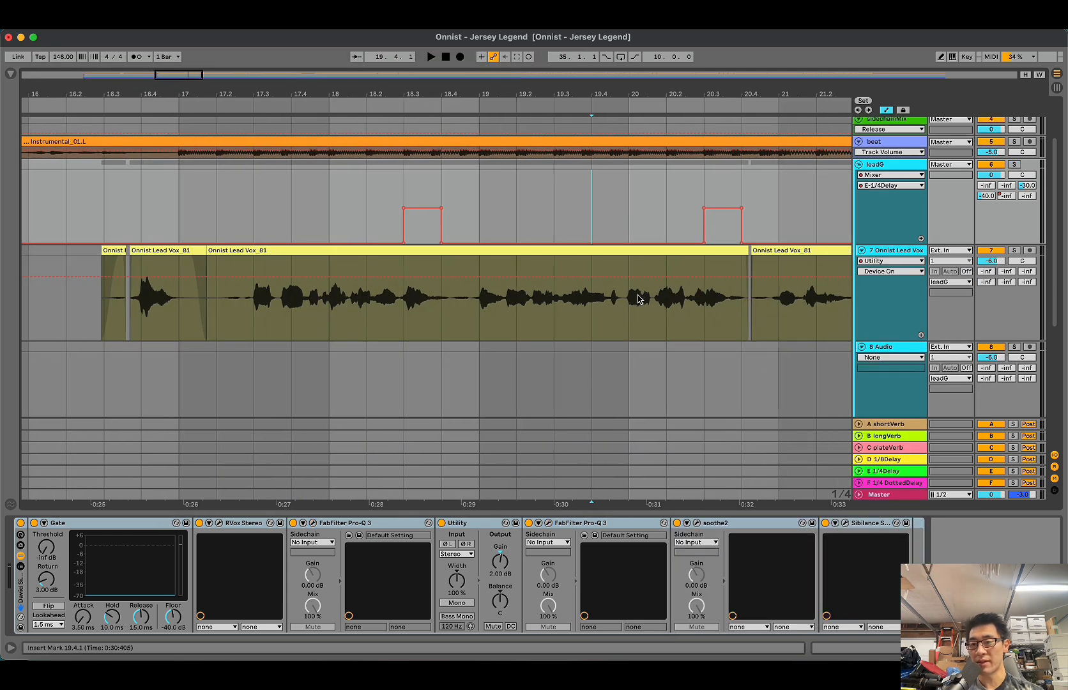
{"action": "left_click", "coordinate": [588, 322]}
{"action": "scroll", "coordinate": [587, 322], "scroll_direction": "right", "scroll_amount": 3}
{"action": "left_click", "coordinate": [542, 311]}
{"action": "scroll", "coordinate": [542, 311], "scroll_direction": "right", "scroll_amount": 2}
{"action": "scroll", "coordinate": [541, 311], "scroll_direction": "down", "scroll_amount": 1}
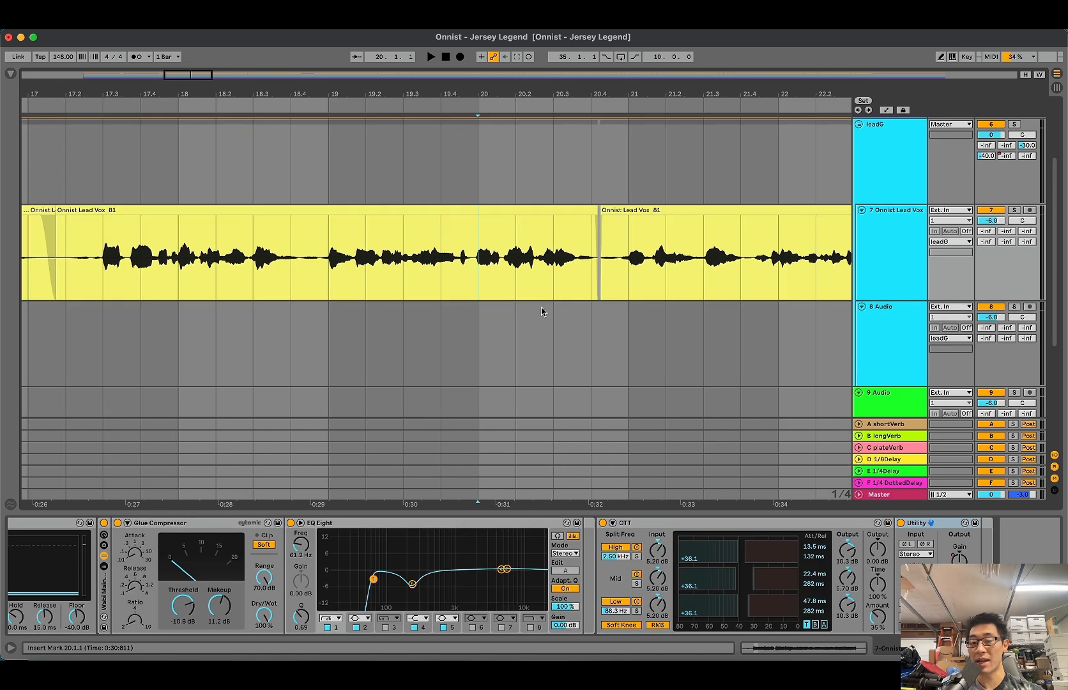
{"action": "scroll", "coordinate": [511, 259], "scroll_direction": "right", "scroll_amount": 2}
{"action": "left_click", "coordinate": [498, 261]}
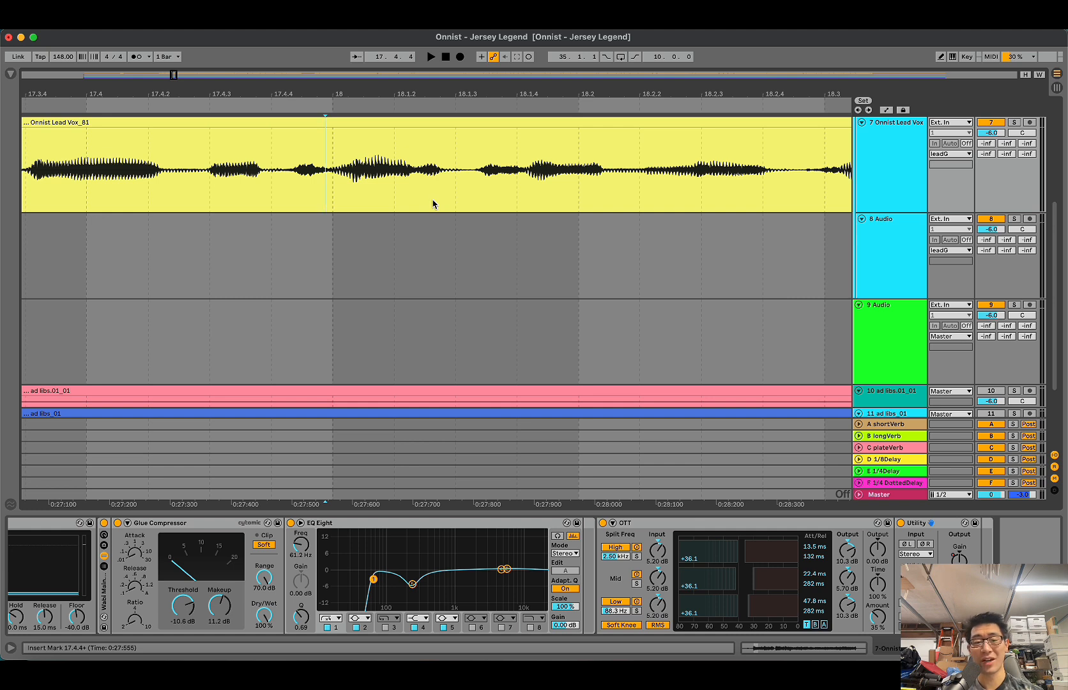
Step: Split the sibilant sound just after bar 18 into its own clip and set its clip gain to -8.09 dB
{"action": "left_click_drag", "start_coordinate": [453, 170], "coordinate": [528, 169]}
{"action": "key", "text": "super+e"}
{"action": "double_click", "coordinate": [494, 171]}
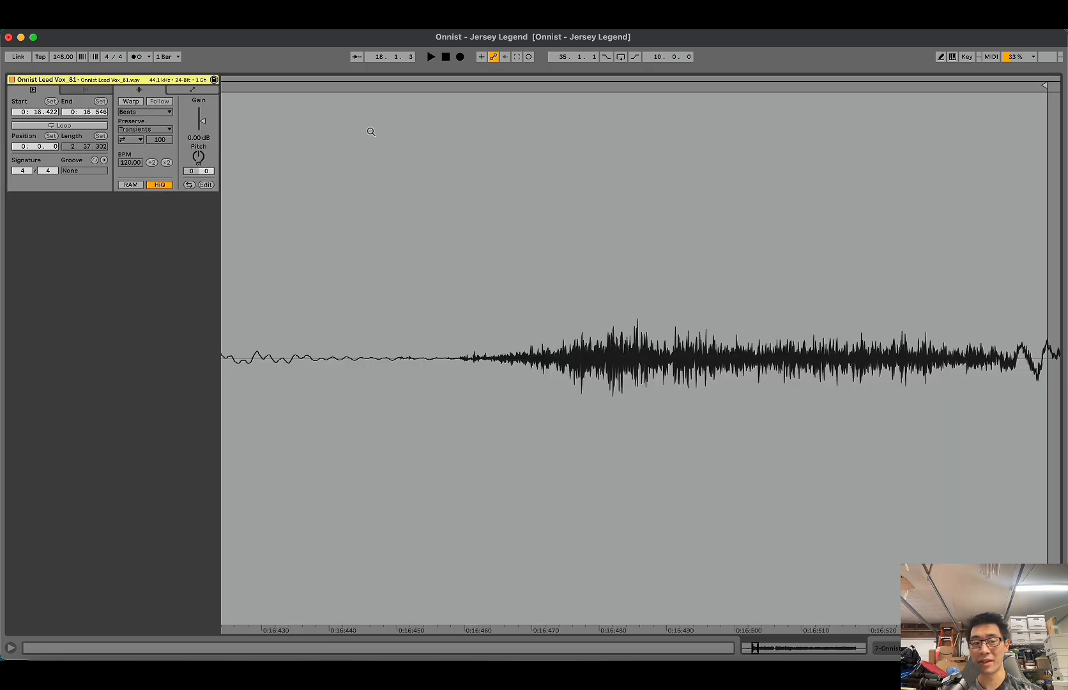
{"action": "left_click_drag", "start_coordinate": [198, 140], "coordinate": [198, 153]}
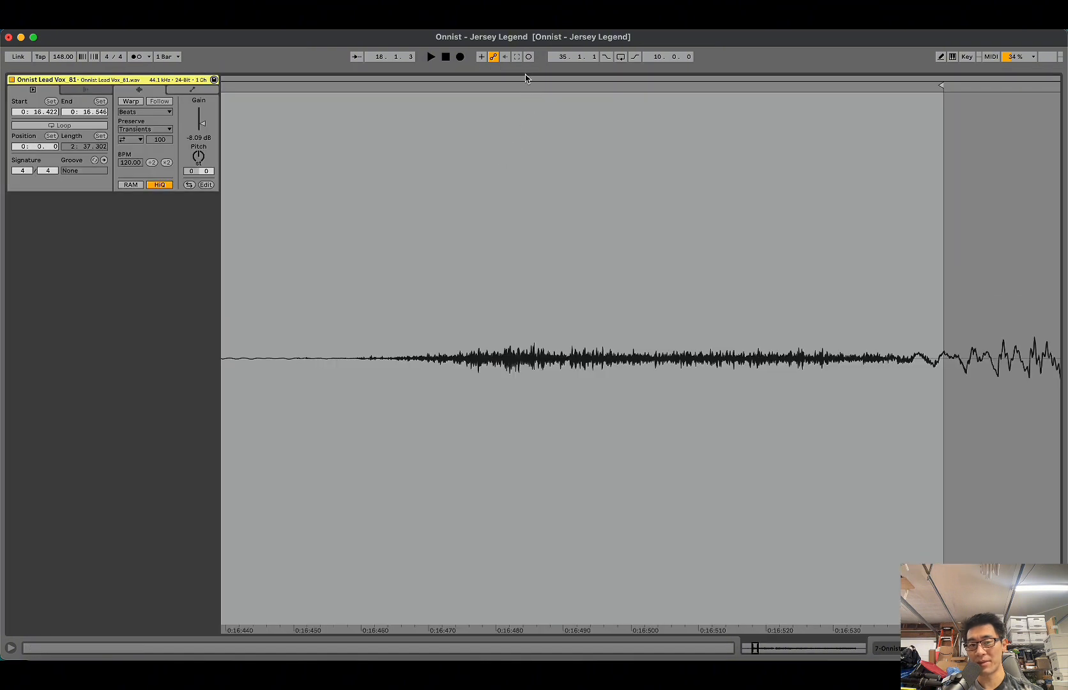
Step: Reset the isolated sibilant clip's gain to 0 dB and play the soloed vocal from 18.1.3
{"action": "left_click", "coordinate": [524, 79]}
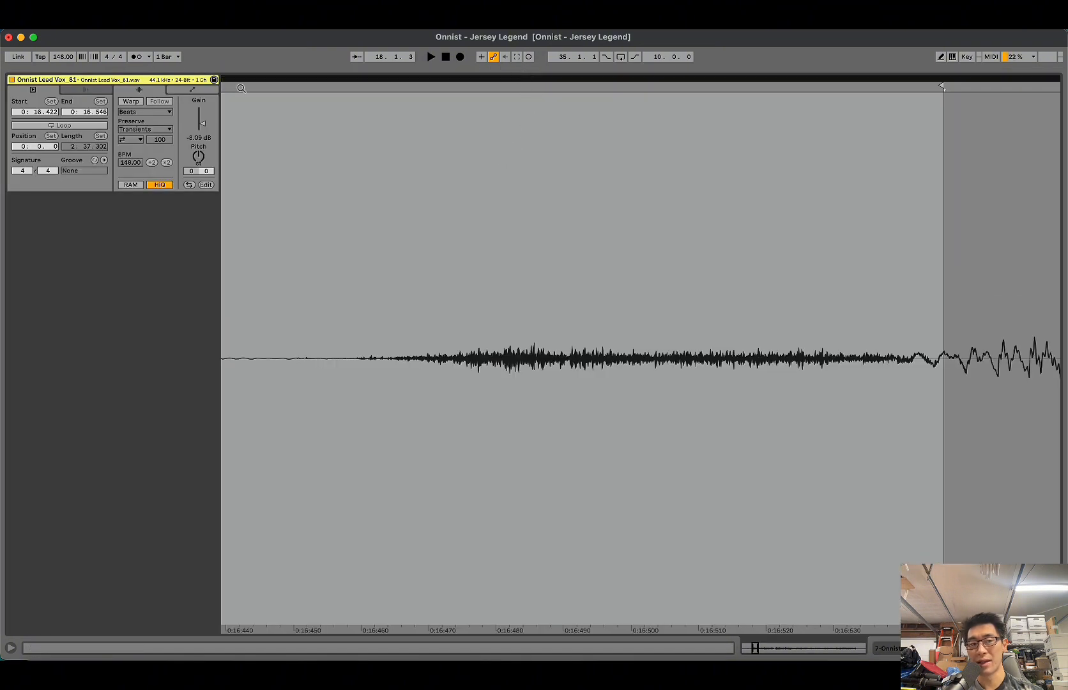
{"action": "double_click", "coordinate": [207, 78]}
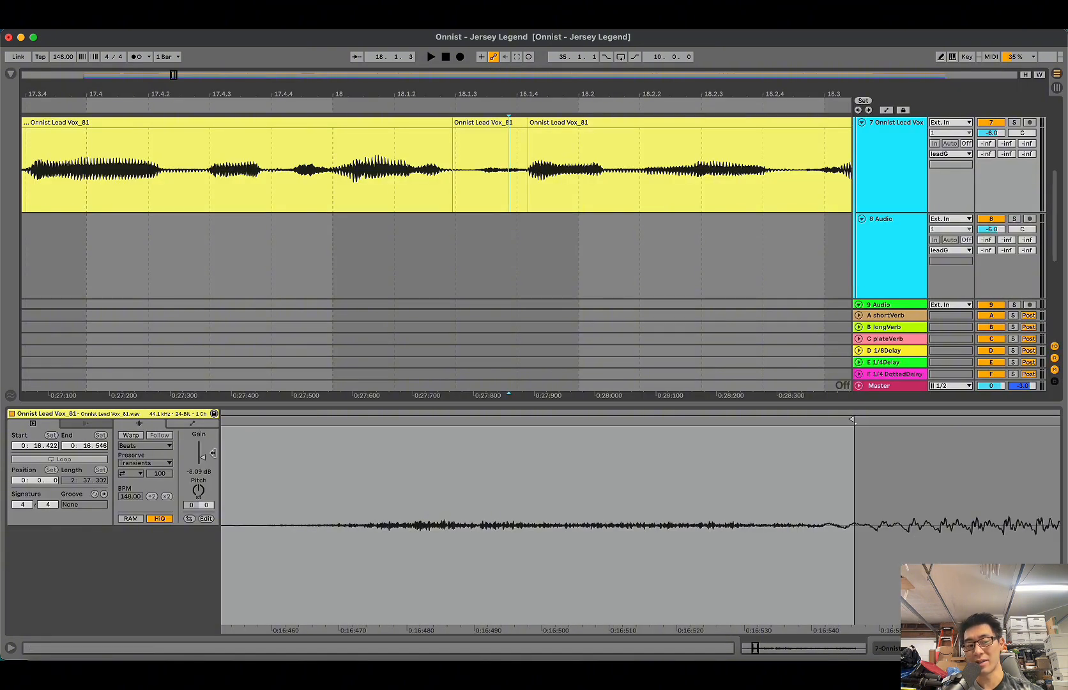
{"action": "double_click", "coordinate": [198, 473]}
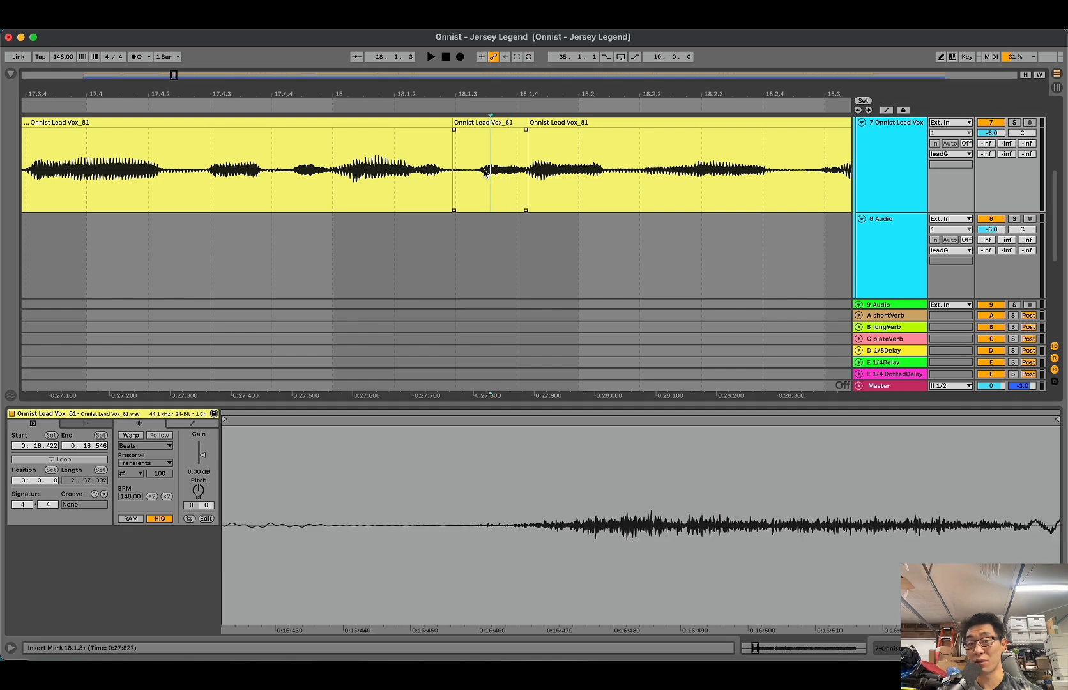
{"action": "left_click", "coordinate": [471, 177]}
{"action": "key", "text": "space"}
{"action": "key", "text": "space"}
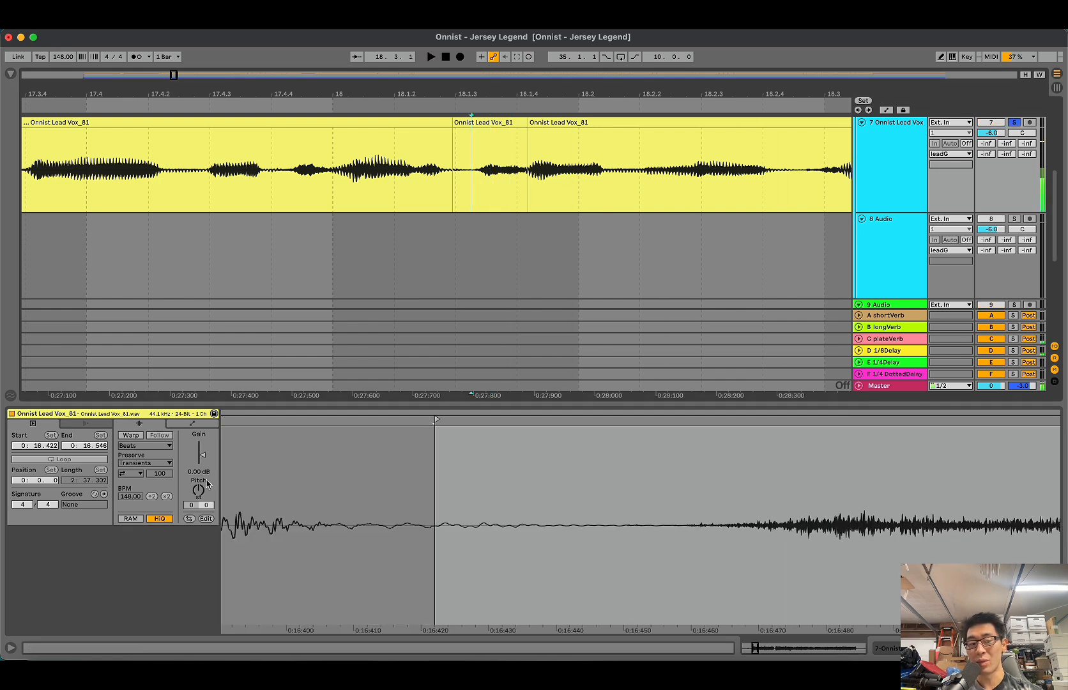
Step: Set the clip gain of the isolated sibilant just after bar 18 to -12.3 dB
{"action": "left_click_drag", "start_coordinate": [202, 473], "coordinate": [202, 504]}
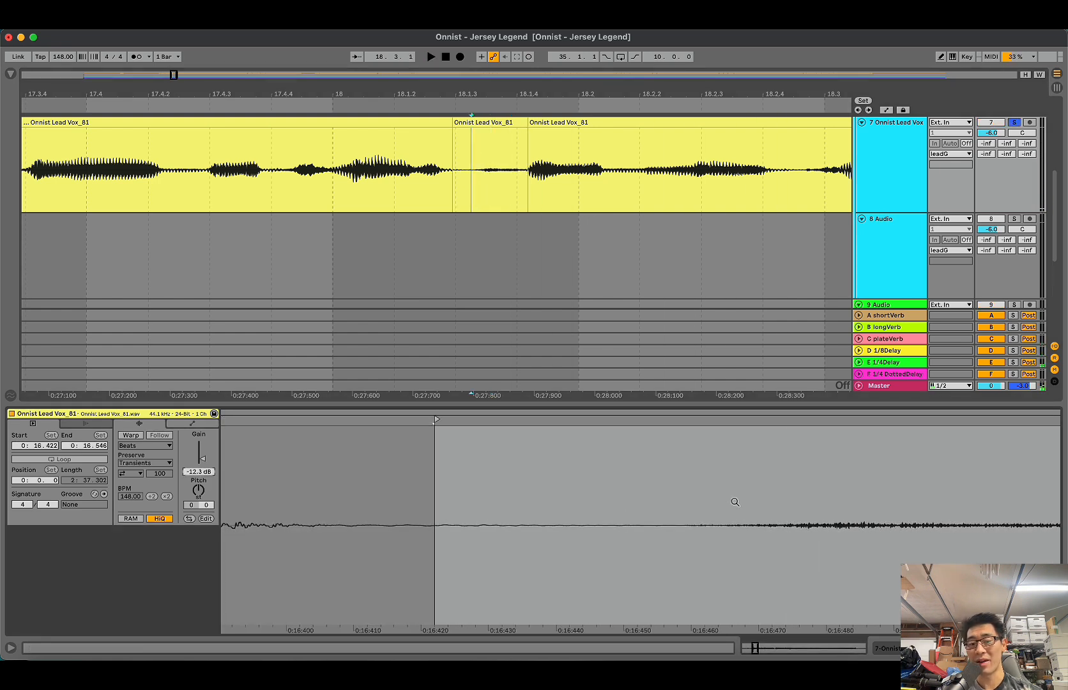
{"action": "left_click", "coordinate": [460, 167]}
{"action": "left_click", "coordinate": [496, 150]}
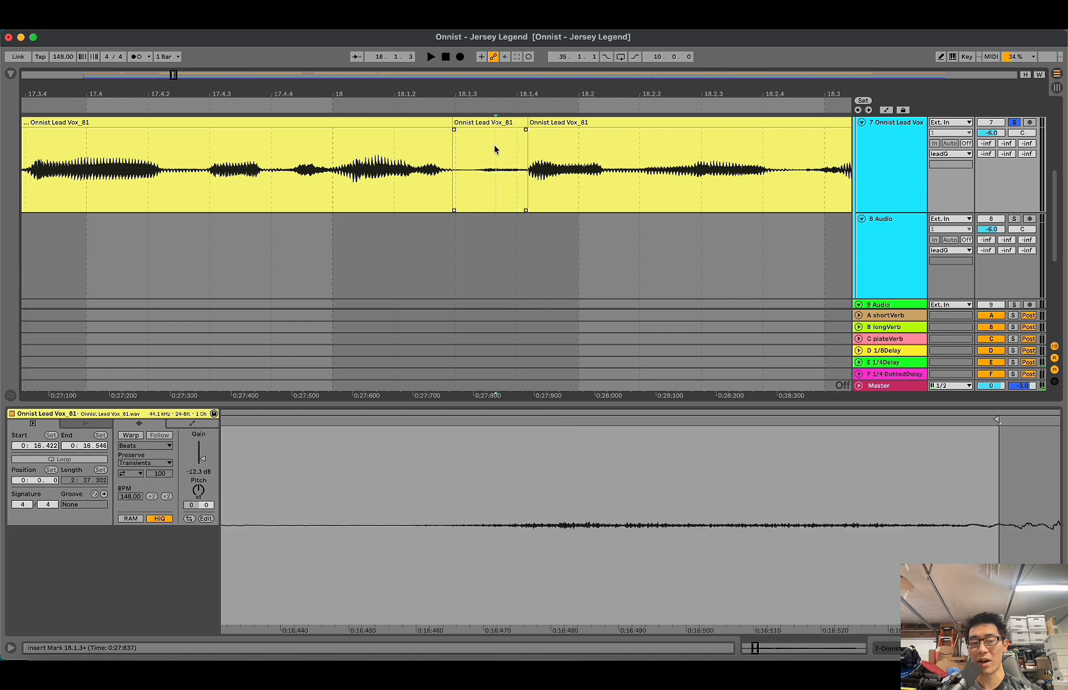
{"action": "left_click", "coordinate": [480, 158]}
{"action": "left_click", "coordinate": [479, 157]}
Step: Play the soloed lead vocal from 17.4.4 through the isolated sibilant clip
{"action": "left_click", "coordinate": [373, 170]}
{"action": "left_click", "coordinate": [303, 173]}
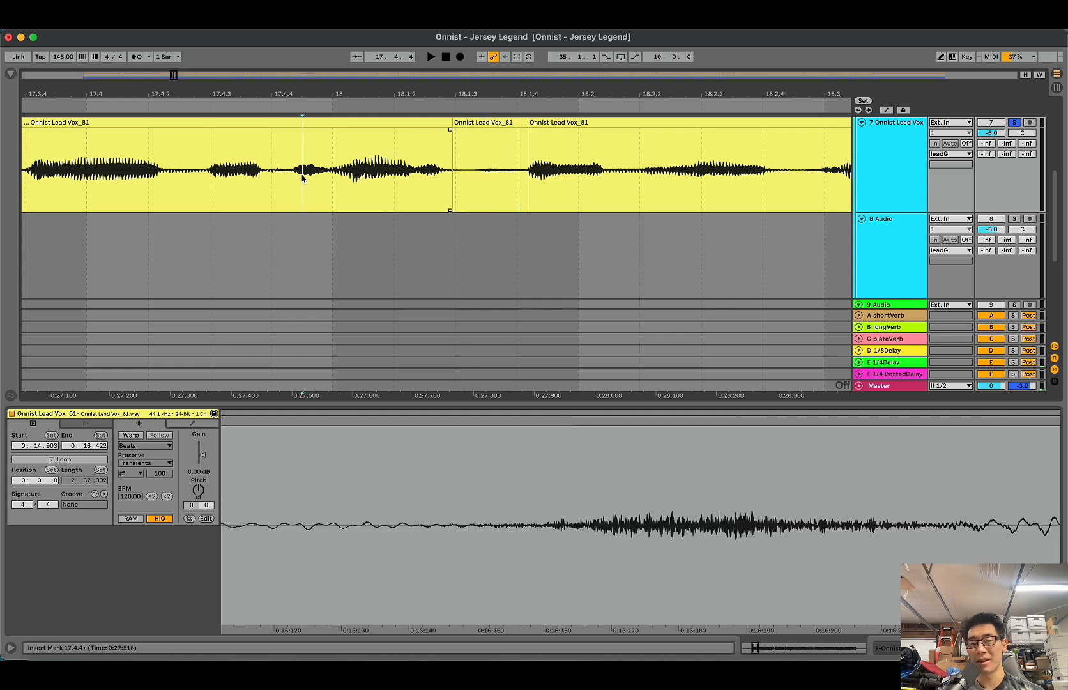
{"action": "left_click", "coordinate": [293, 177]}
{"action": "left_click", "coordinate": [296, 190]}
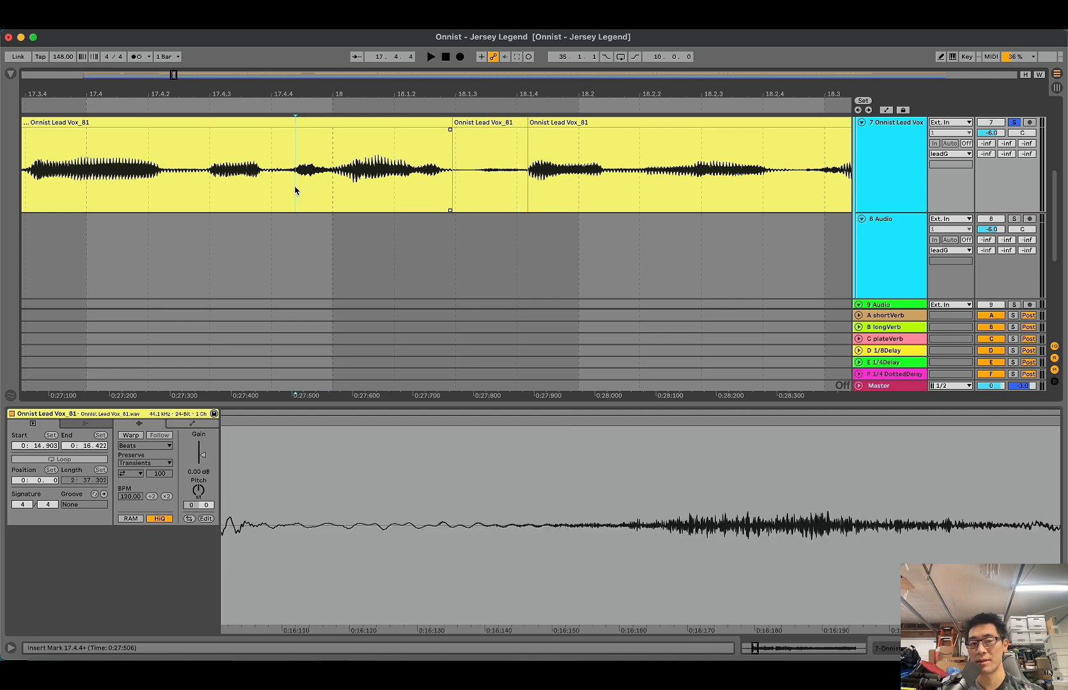
{"action": "key", "text": "space"}
{"action": "key", "text": "space"}
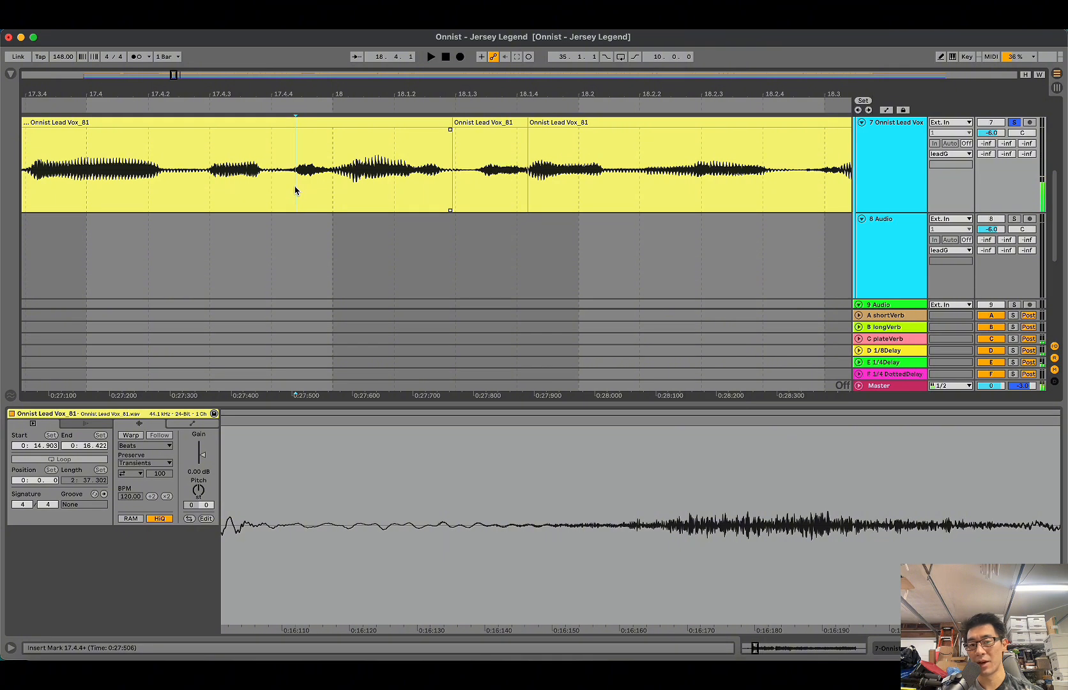
Step: Undo the clip gain change and the split around the sibilant just after bar 18
{"action": "left_click", "coordinate": [297, 191]}
{"action": "key", "text": "ctrl+z"}
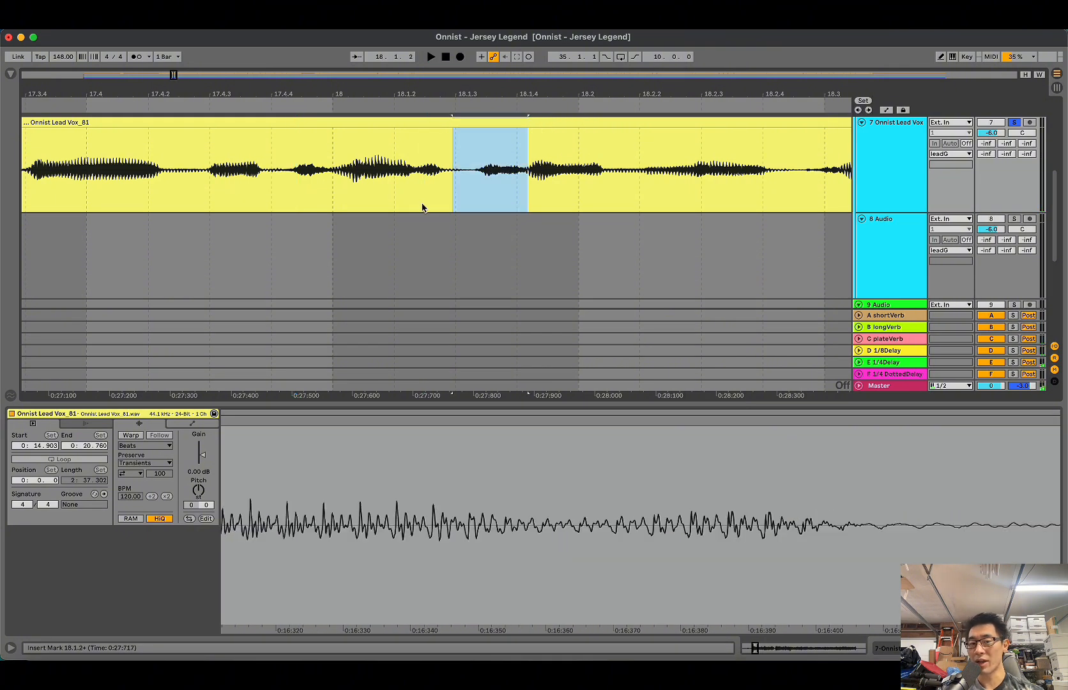
{"action": "key", "text": "ctrl+z"}
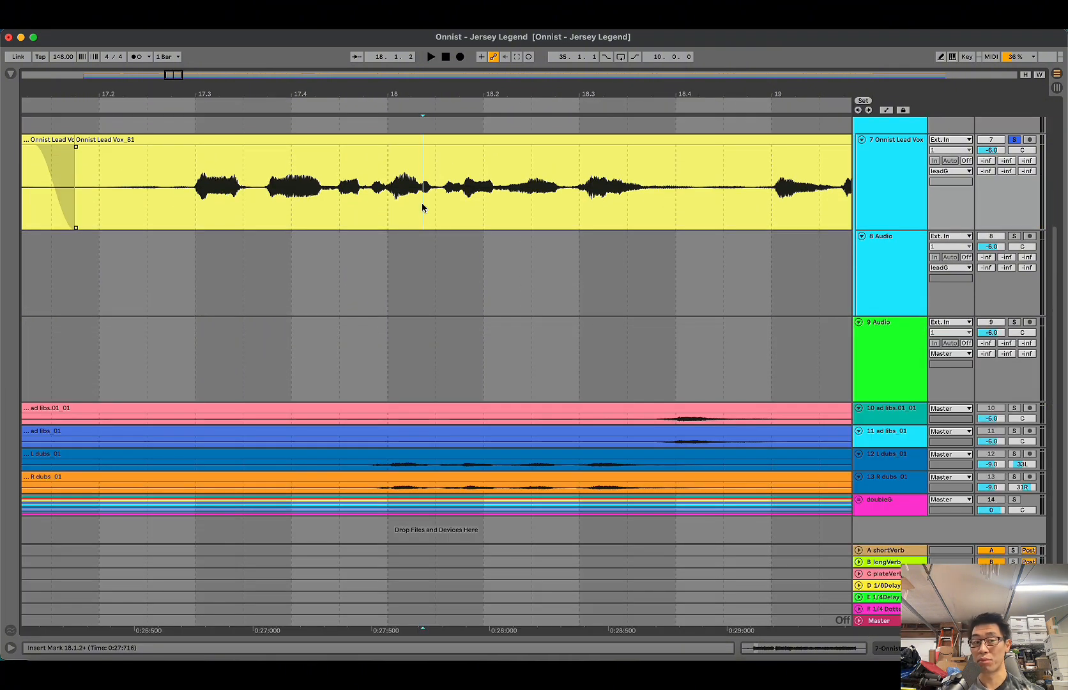
Step: Place the insert marker at 16.2.4 by the short breath clip and play from there
{"action": "scroll", "coordinate": [418, 206], "scroll_direction": "left", "scroll_amount": 5}
{"action": "left_click", "coordinate": [265, 199]}
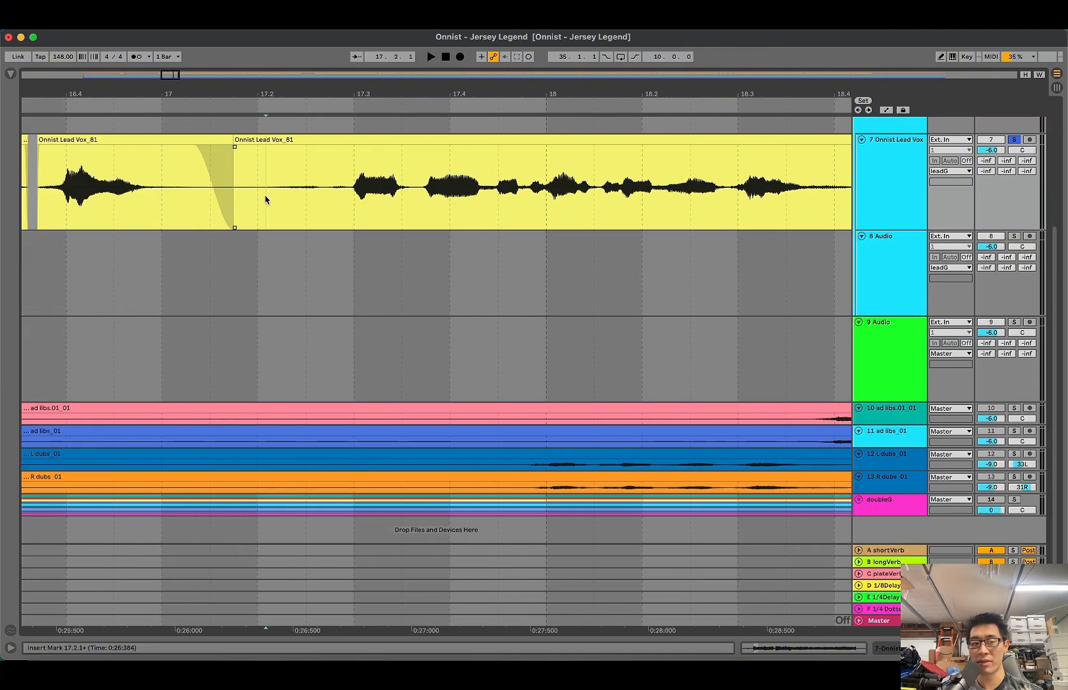
{"action": "left_click", "coordinate": [246, 200]}
{"action": "scroll", "coordinate": [245, 200], "scroll_direction": "left", "scroll_amount": 7}
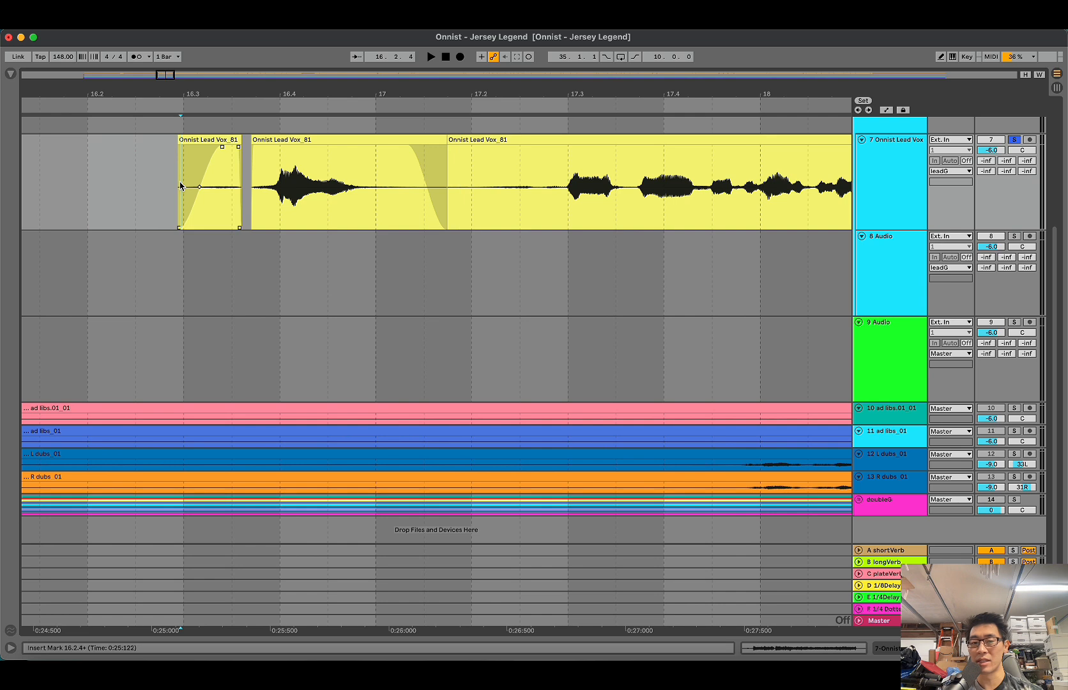
{"action": "key", "text": "space"}
{"action": "key", "text": "space"}
Step: Select the breath in the short clip near 16.3 and adjust its clip gain
{"action": "left_click_drag", "start_coordinate": [179, 187], "coordinate": [231, 193]}
{"action": "key", "text": "shift+Tab"}
{"action": "left_click", "coordinate": [206, 406]}
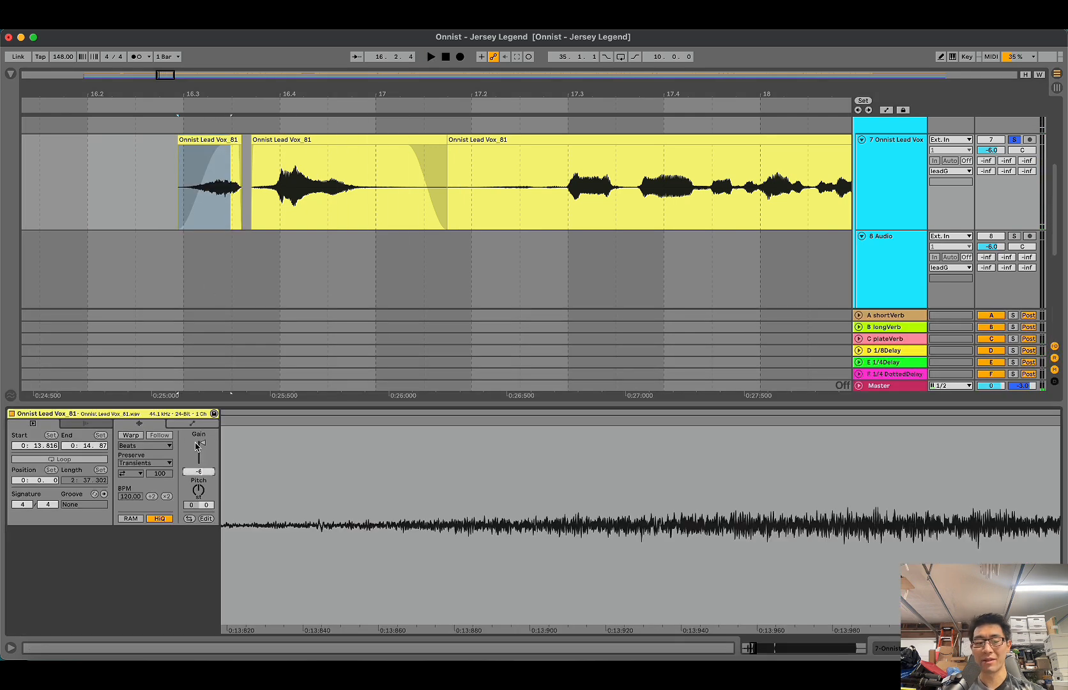
{"action": "key", "text": "shift+Tab"}
Step: Play the mix unsoloed from 16.2.2 and place the insert marker at 18.4.3 in the lead vocal
{"action": "left_click", "coordinate": [123, 204]}
{"action": "key", "text": "space"}
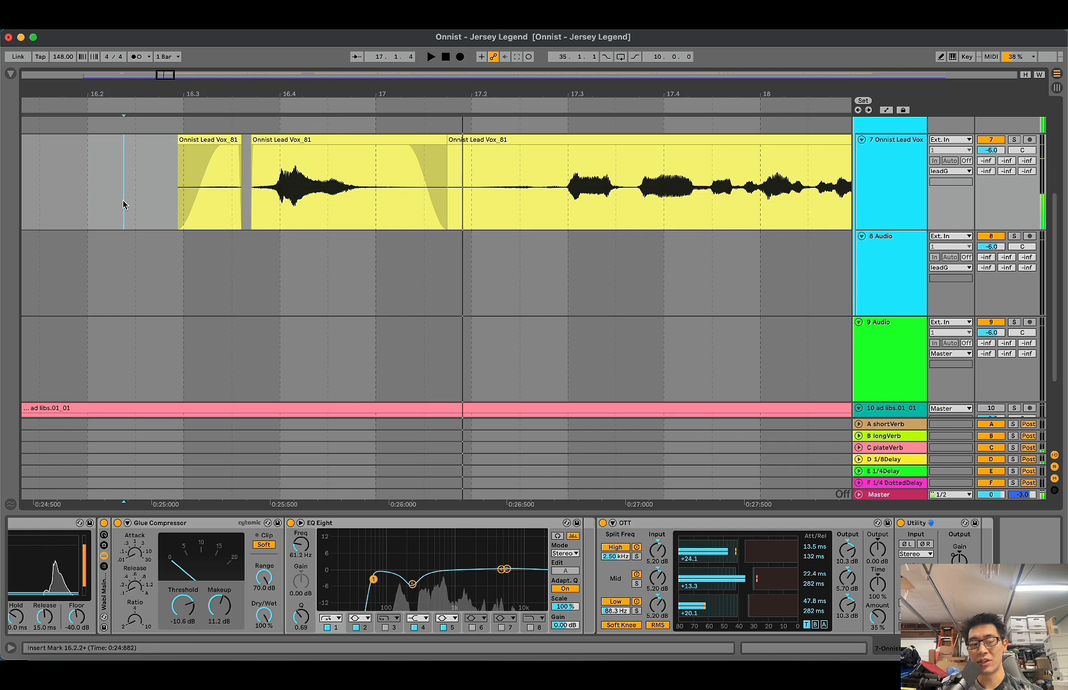
{"action": "key", "text": "super+alt+l"}
{"action": "left_click", "coordinate": [124, 204]}
{"action": "scroll", "coordinate": [124, 204], "scroll_direction": "down", "scroll_amount": 5}
{"action": "scroll", "coordinate": [123, 204], "scroll_direction": "right", "scroll_amount": 3}
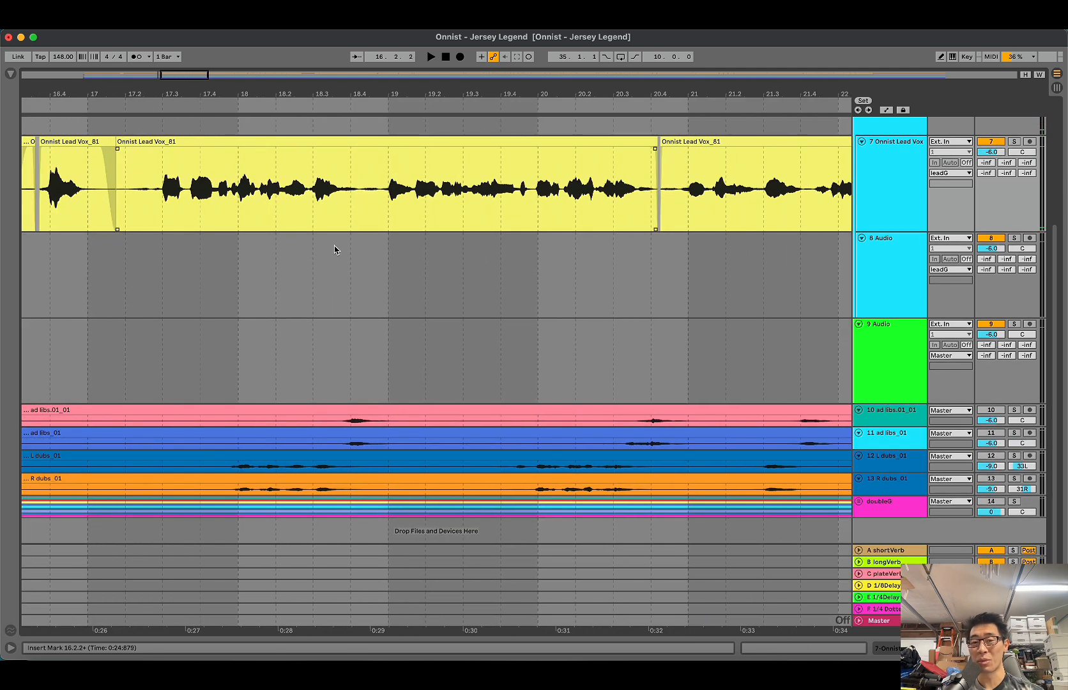
{"action": "left_click", "coordinate": [370, 219]}
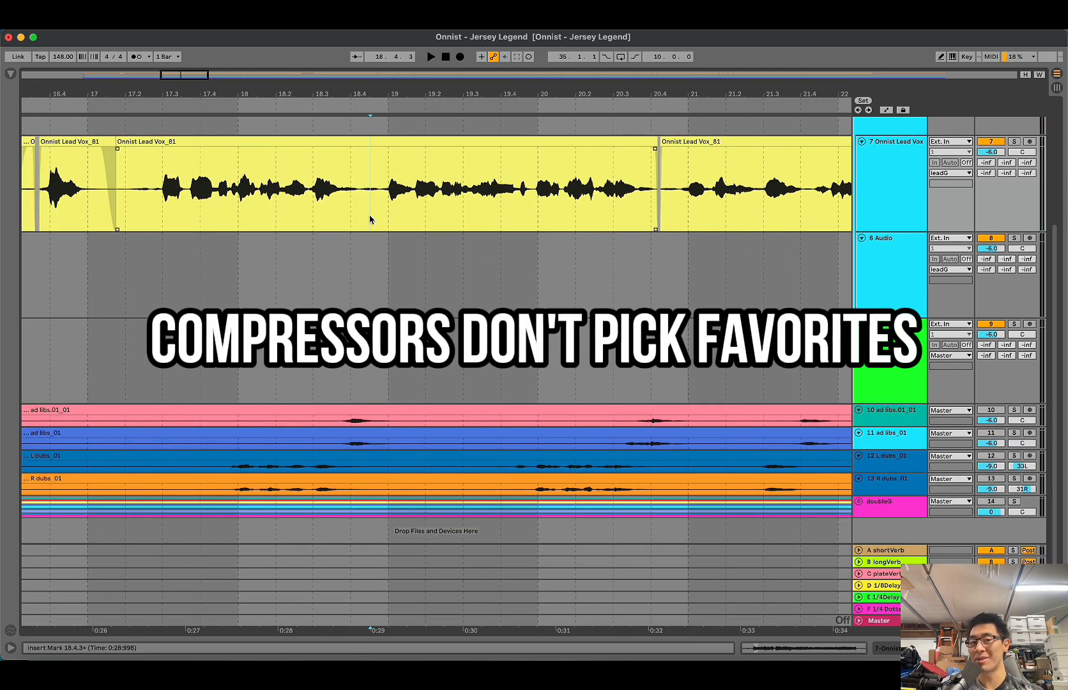
Step: Show the lead vocal track's device chain and look over its clips between bars 16 and 22
{"action": "double_click", "coordinate": [881, 148]}
{"action": "left_click", "coordinate": [505, 169]}
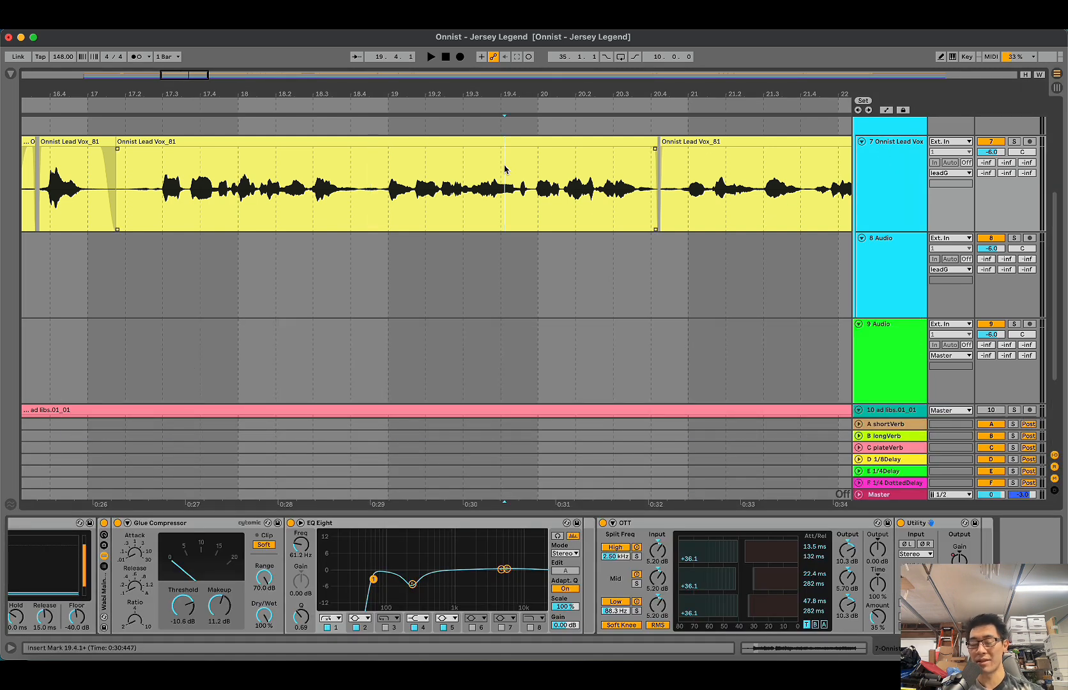
{"action": "scroll", "coordinate": [541, 168], "scroll_direction": "left", "scroll_amount": 3}
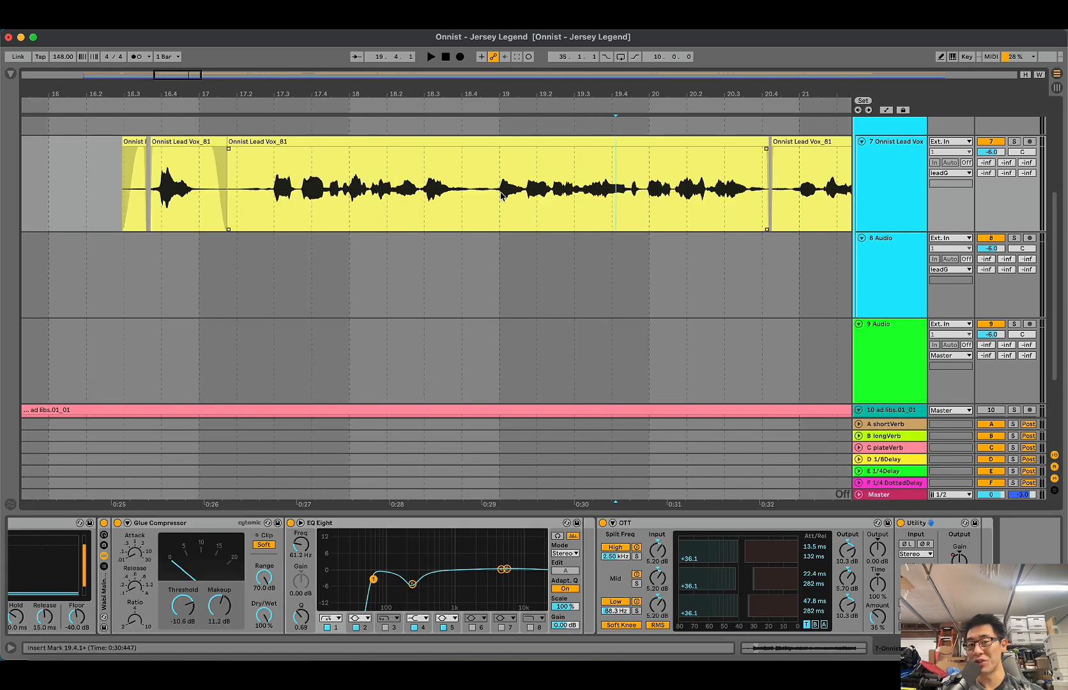
{"action": "scroll", "coordinate": [501, 195], "scroll_direction": "right", "scroll_amount": 1}
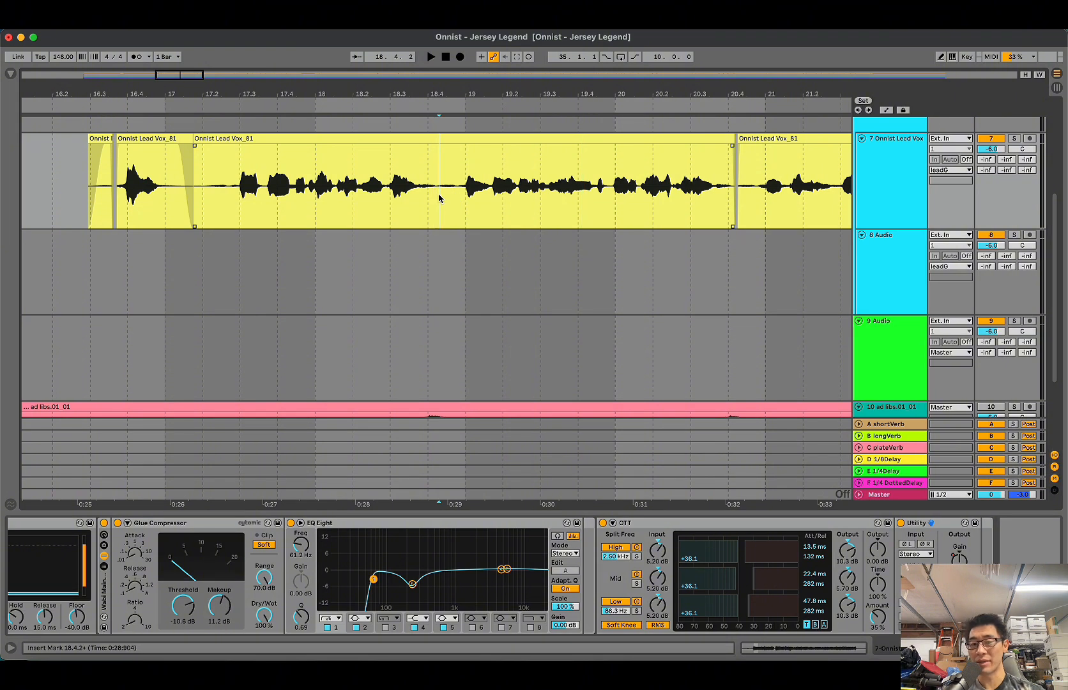
{"action": "scroll", "coordinate": [439, 198], "scroll_direction": "right", "scroll_amount": 3}
{"action": "scroll", "coordinate": [439, 198], "scroll_direction": "up", "scroll_amount": 1}
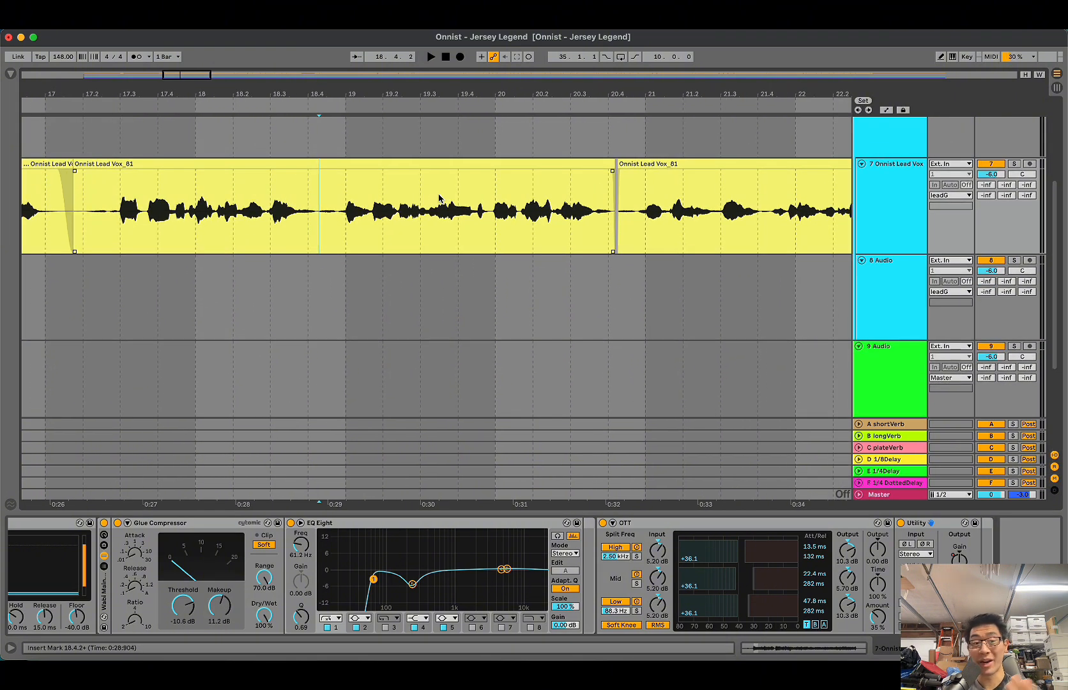
{"action": "scroll", "coordinate": [439, 198], "scroll_direction": "left", "scroll_amount": 1}
{"action": "scroll", "coordinate": [438, 198], "scroll_direction": "down", "scroll_amount": 1}
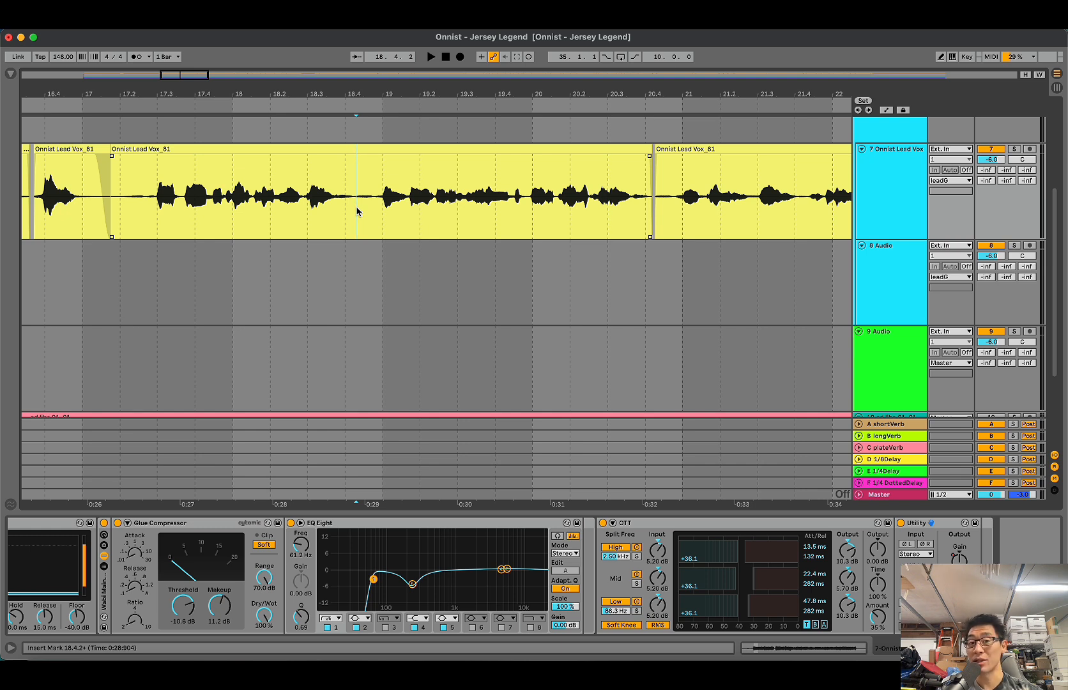
{"action": "scroll", "coordinate": [357, 210], "scroll_direction": "right", "scroll_amount": 5}
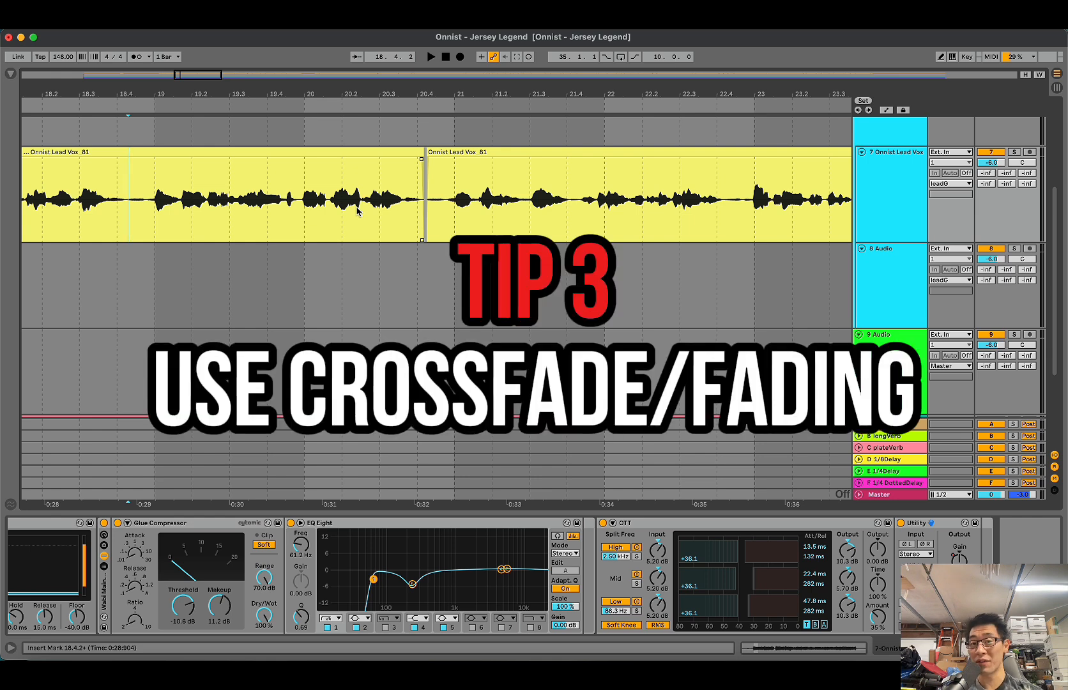
Step: Lengthen the fade-in of the lead vocal clip that starts just after 20.4 and turn off the track's Utility device
{"action": "scroll", "coordinate": [415, 201], "scroll_direction": "up", "scroll_amount": 6}
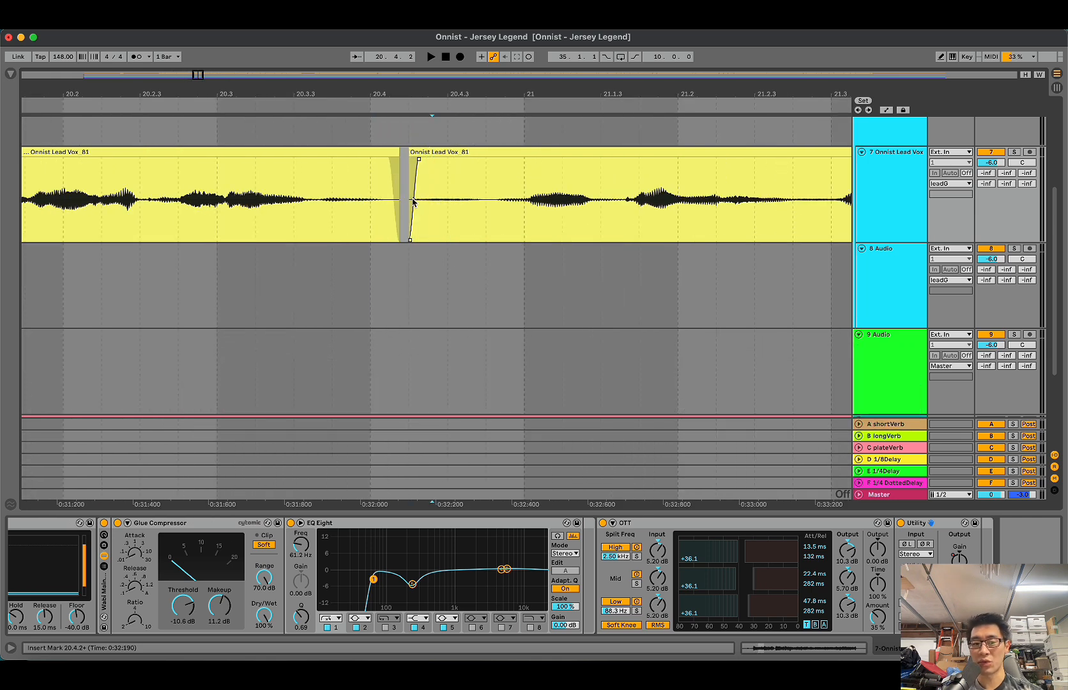
{"action": "left_click_drag", "start_coordinate": [471, 163], "coordinate": [426, 160]}
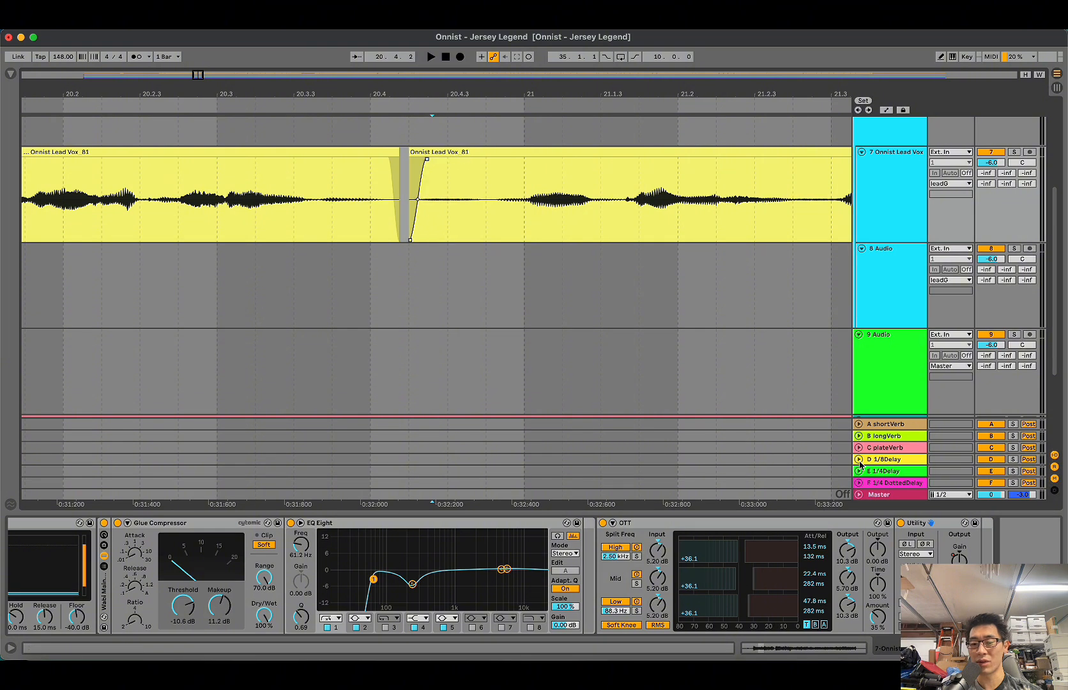
{"action": "left_click", "coordinate": [901, 522]}
{"action": "left_click", "coordinate": [478, 183]}
{"action": "scroll", "coordinate": [477, 183], "scroll_direction": "down", "scroll_amount": 5}
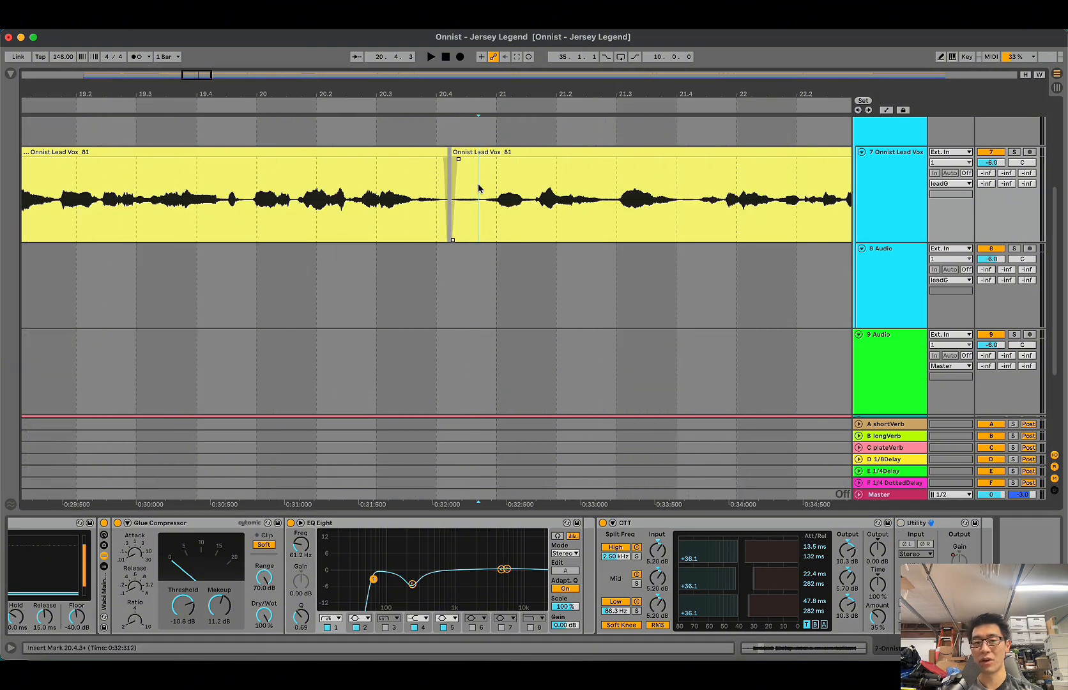
Step: Turn off the soothe2 and Sibilance plug-ins on the leadG group
{"action": "scroll", "coordinate": [477, 183], "scroll_direction": "up", "scroll_amount": 3}
{"action": "left_click", "coordinate": [460, 183]}
{"action": "left_click", "coordinate": [575, 293]}
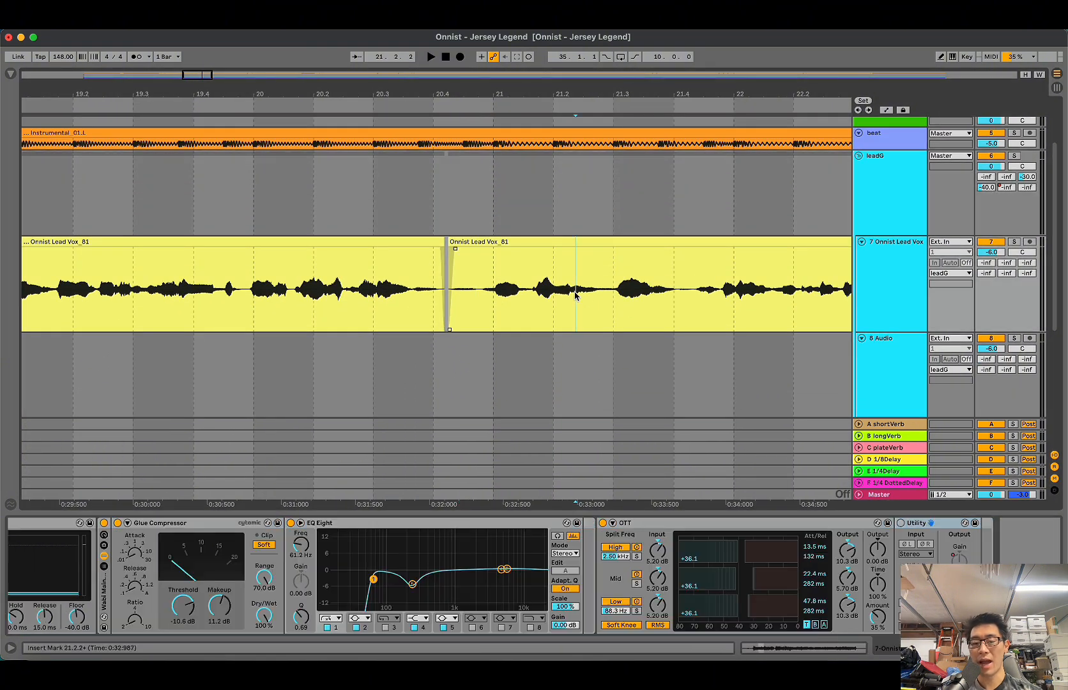
{"action": "left_click", "coordinate": [566, 206]}
{"action": "left_click", "coordinate": [678, 523]}
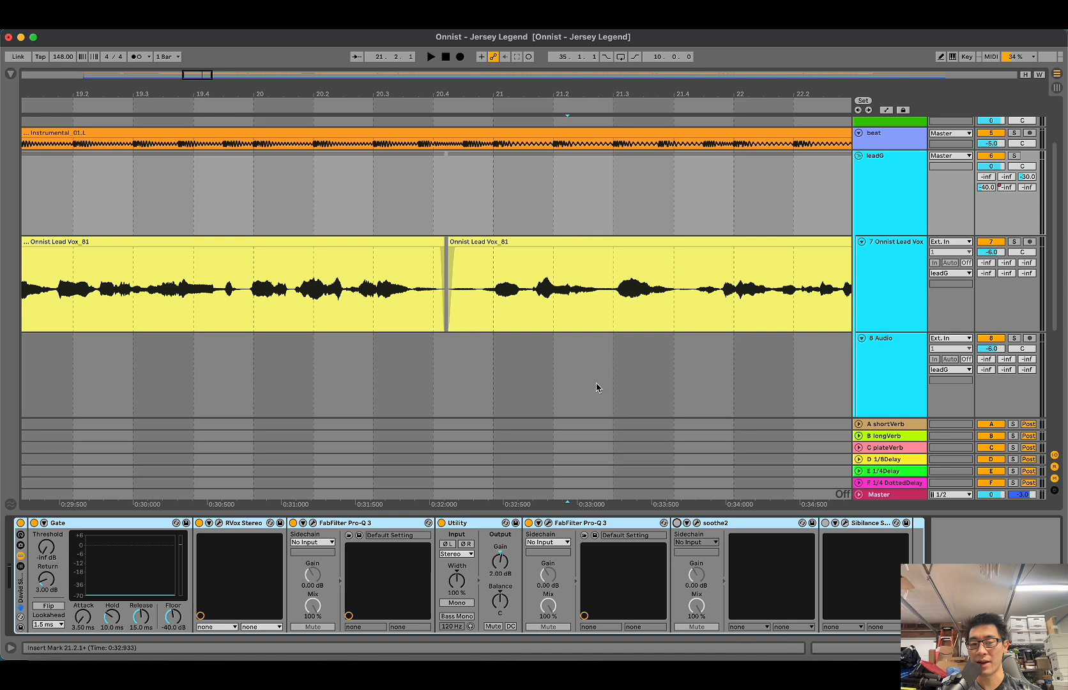
Step: Solo the lead vocal track and show its Utility Gain automation with the grid enabled
{"action": "left_click", "coordinate": [593, 373]}
{"action": "scroll", "coordinate": [593, 373], "scroll_direction": "down", "scroll_amount": 5}
{"action": "key", "text": "super+alt+l"}
{"action": "left_click", "coordinate": [187, 309]}
{"action": "key", "text": "s"}
{"action": "scroll", "coordinate": [187, 310], "scroll_direction": "up", "scroll_amount": 2}
{"action": "key", "text": "a"}
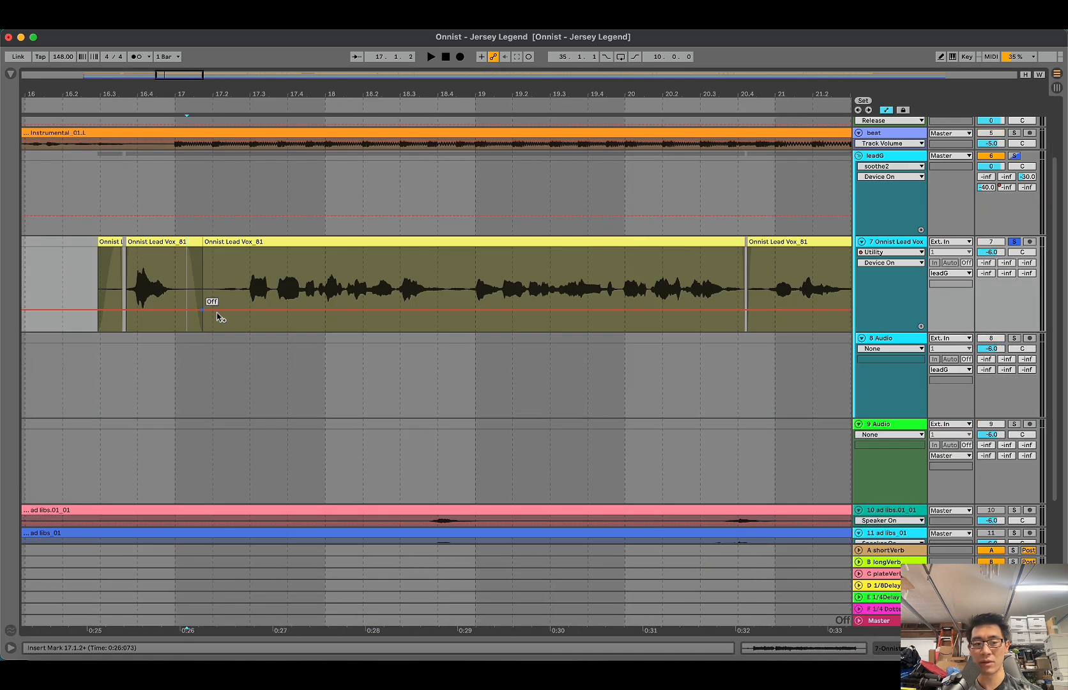
{"action": "key", "text": "super+4"}
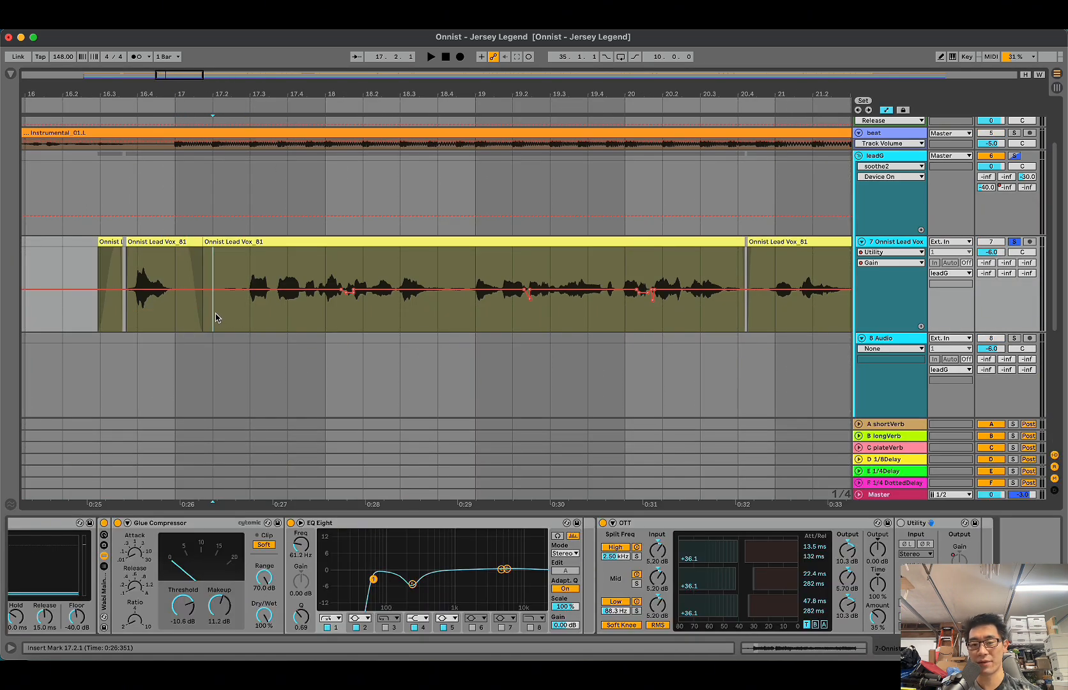
Step: Play the soloed vocal from 17.2.1 and again from 18.1.1 to locate the sibilant after bar 18
{"action": "key", "text": "space"}
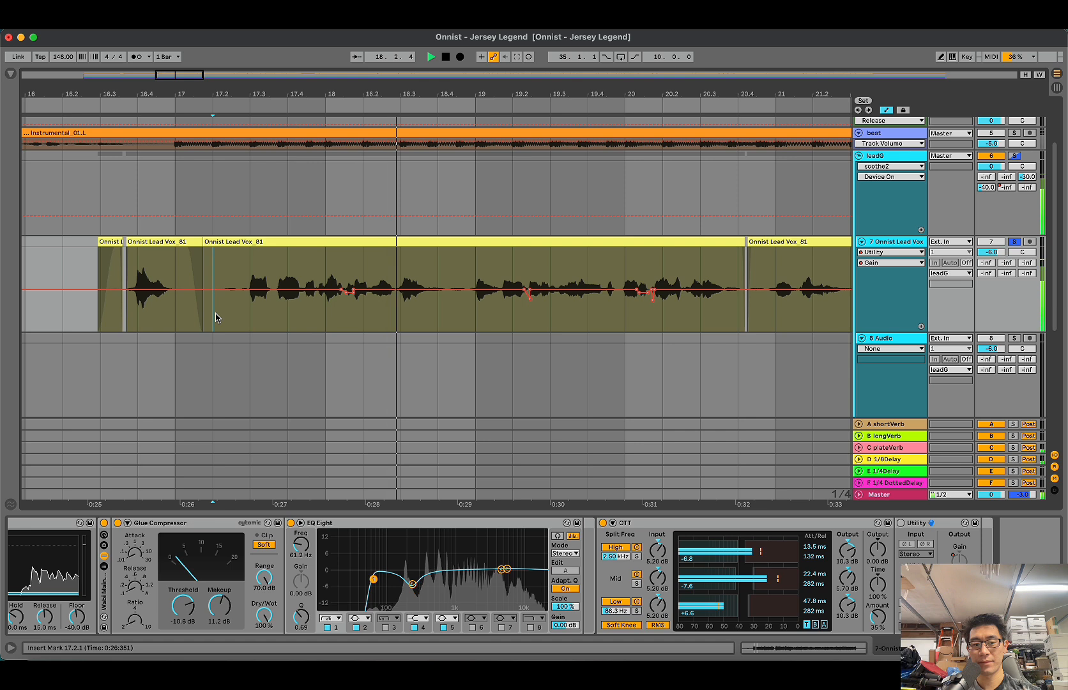
{"action": "key", "text": "space"}
{"action": "left_click", "coordinate": [327, 326]}
{"action": "key", "text": "plus"}
{"action": "key", "text": "plus"}
{"action": "key", "text": "plus"}
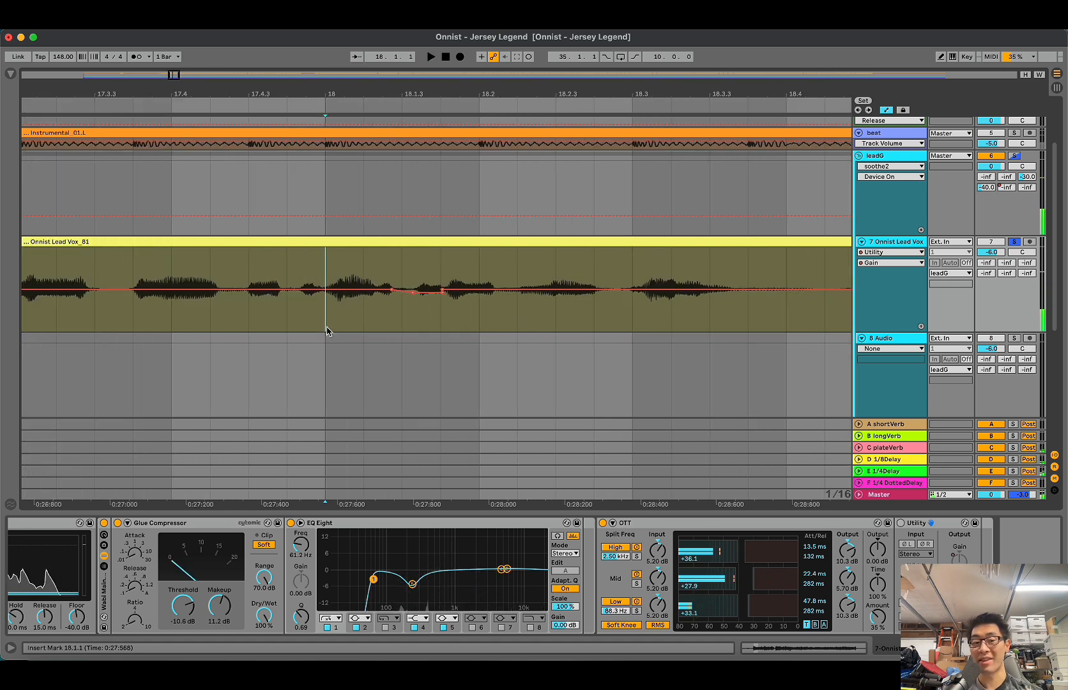
{"action": "key", "text": "space"}
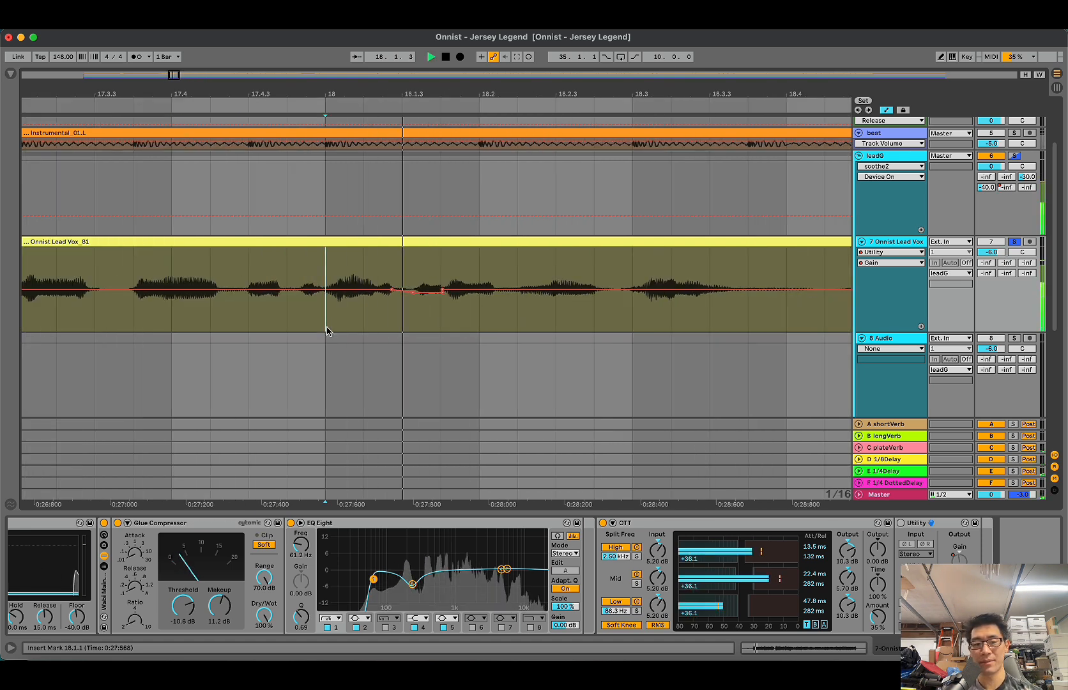
{"action": "key", "text": "space"}
Step: Hide the automation lanes, turn the grid off and split the lead vocal clip just after 18.1.3
{"action": "left_click", "coordinate": [408, 329]}
{"action": "key", "text": "a"}
{"action": "key", "text": "plus"}
{"action": "key", "text": "super+4"}
{"action": "left_click", "coordinate": [423, 312]}
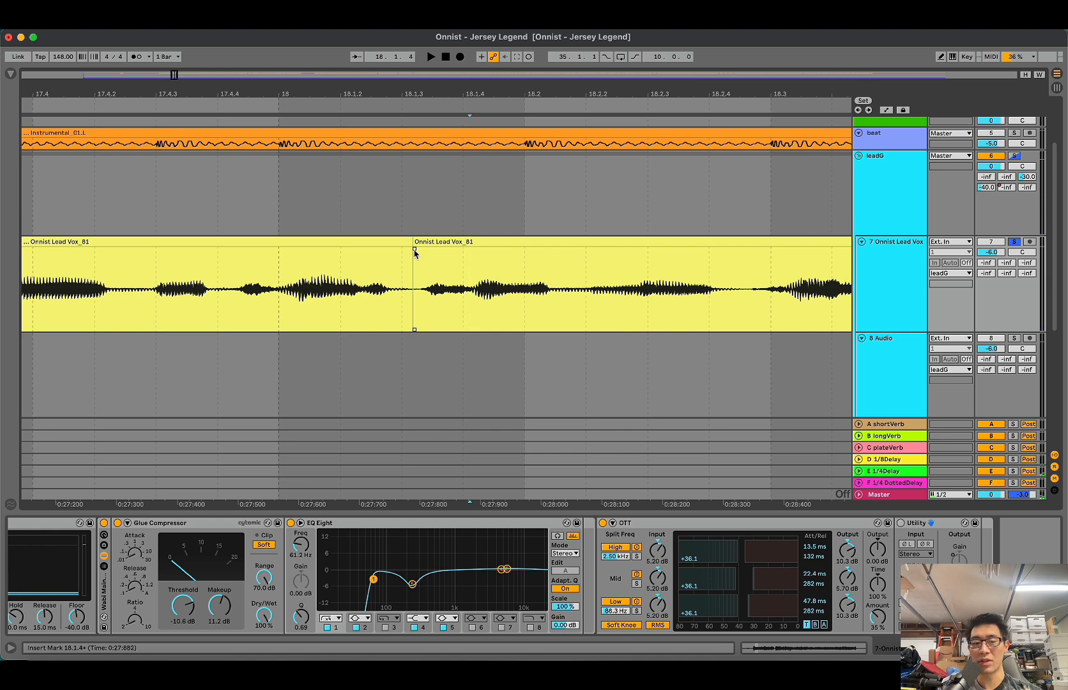
Step: Add a fade-in from the split to just past 18.1.4 and play the vocal from 17.4.1
{"action": "left_click_drag", "start_coordinate": [415, 250], "coordinate": [476, 288]}
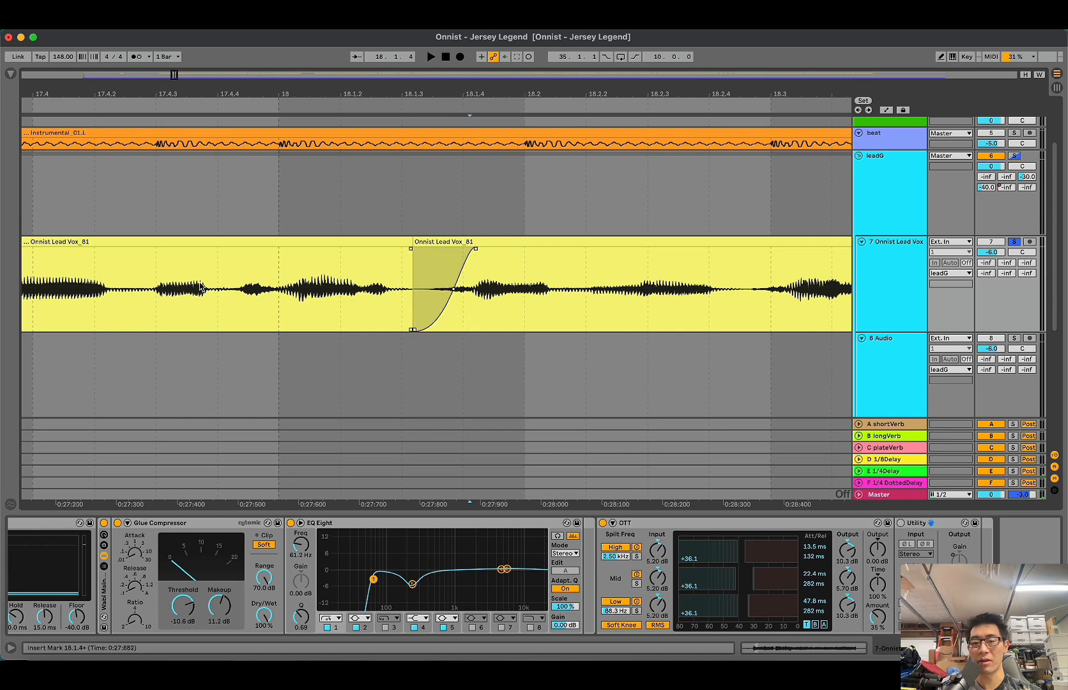
{"action": "left_click", "coordinate": [67, 281]}
{"action": "key", "text": "space"}
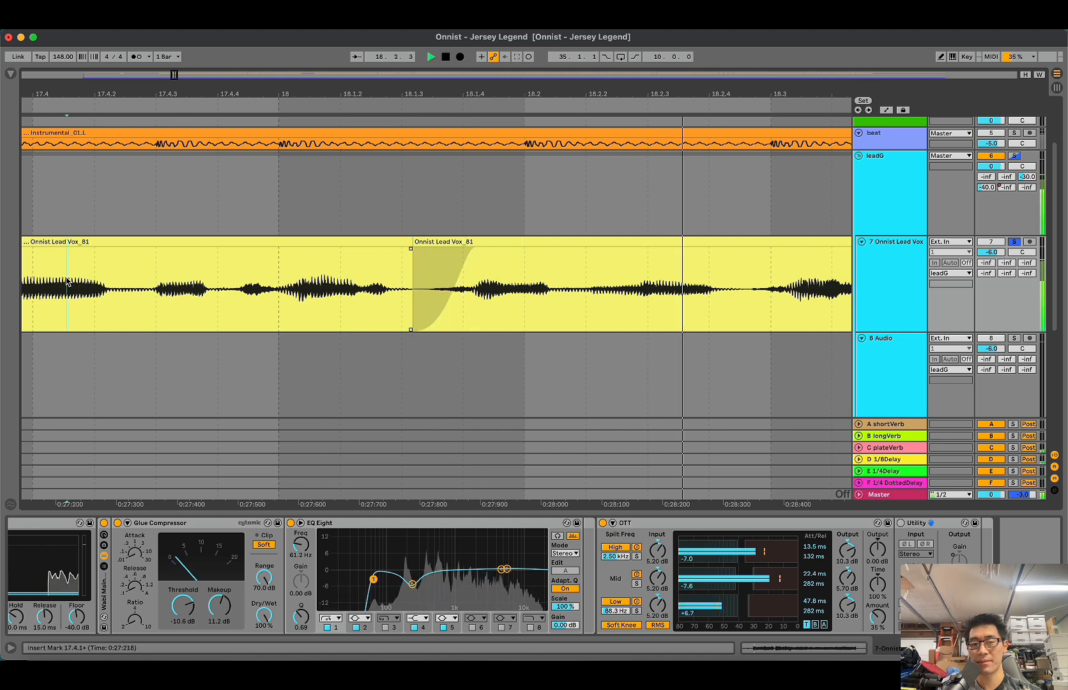
Step: Stop playback and replay the vocal from just past 17.4.3 to check the fade-in after 18.1.3
{"action": "key", "text": "space"}
{"action": "scroll", "coordinate": [67, 281], "scroll_direction": "down", "scroll_amount": 5}
{"action": "scroll", "coordinate": [66, 281], "scroll_direction": "left", "scroll_amount": 4}
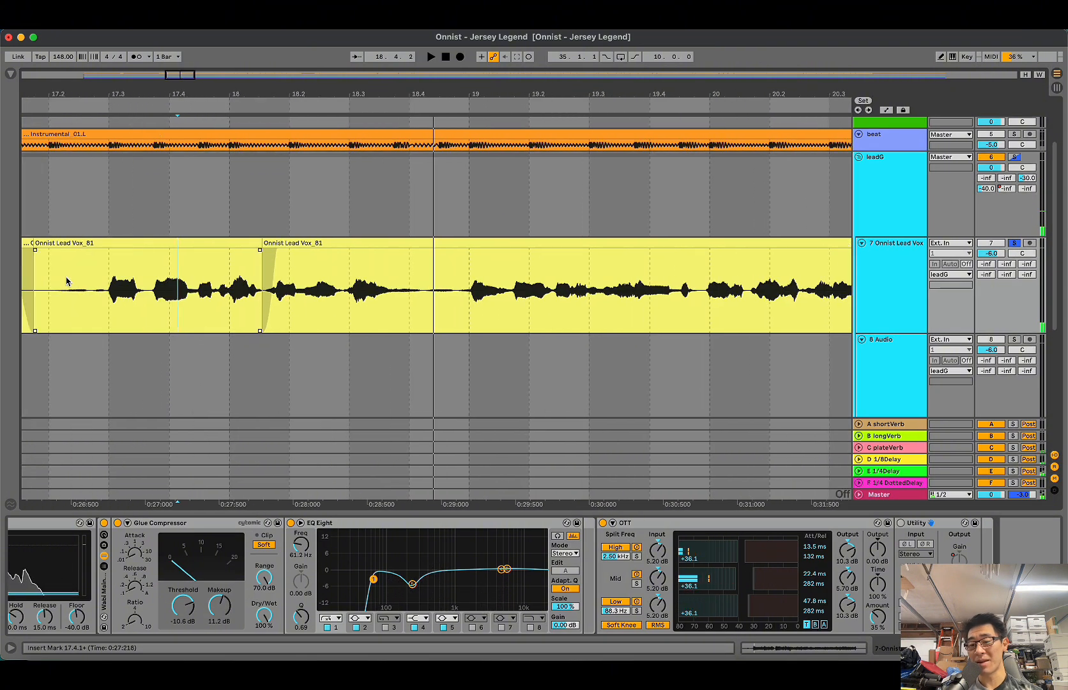
{"action": "key", "text": "plus"}
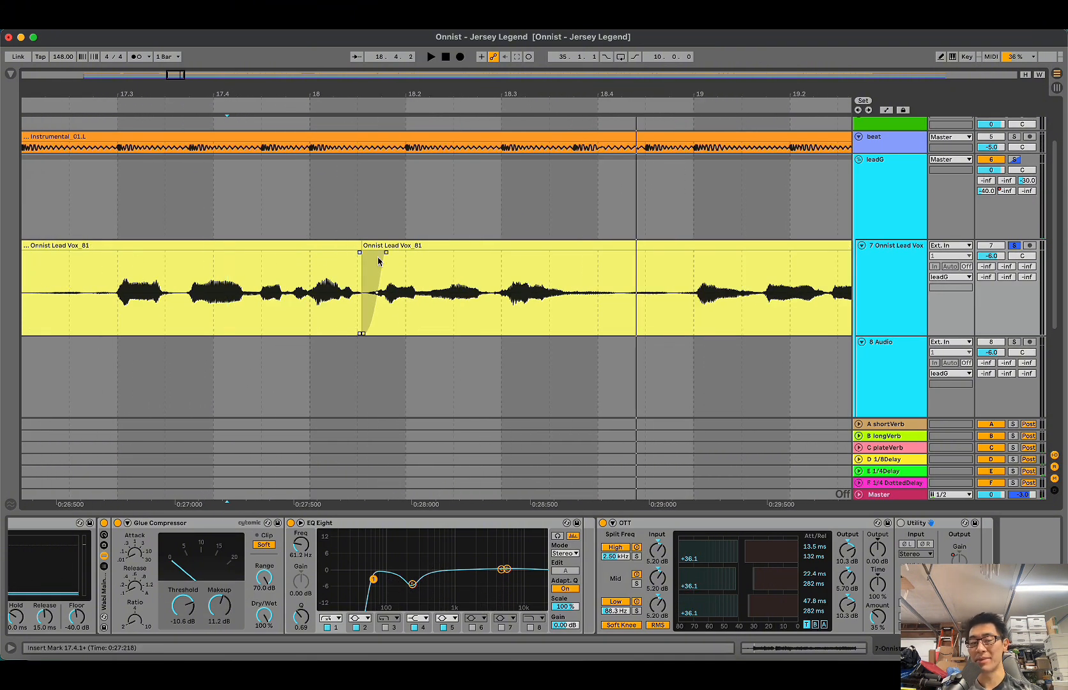
{"action": "left_click", "coordinate": [396, 292]}
{"action": "key", "text": "plus"}
{"action": "mouse_move", "coordinate": [391, 256]}
{"action": "left_mouse_down"}
{"action": "mouse_move", "coordinate": [293, 248]}
{"action": "mouse_move", "coordinate": [388, 252]}
{"action": "left_mouse_up"}
{"action": "left_click", "coordinate": [113, 281]}
{"action": "key", "text": "space"}
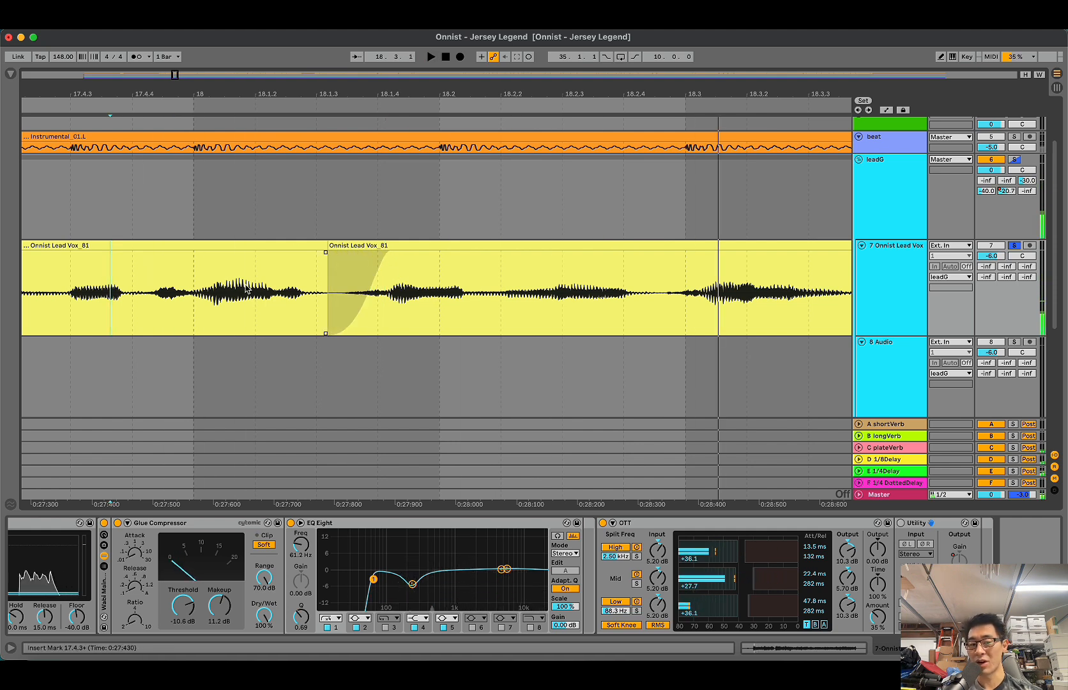
{"action": "left_click", "coordinate": [115, 294]}
{"action": "key", "text": "space"}
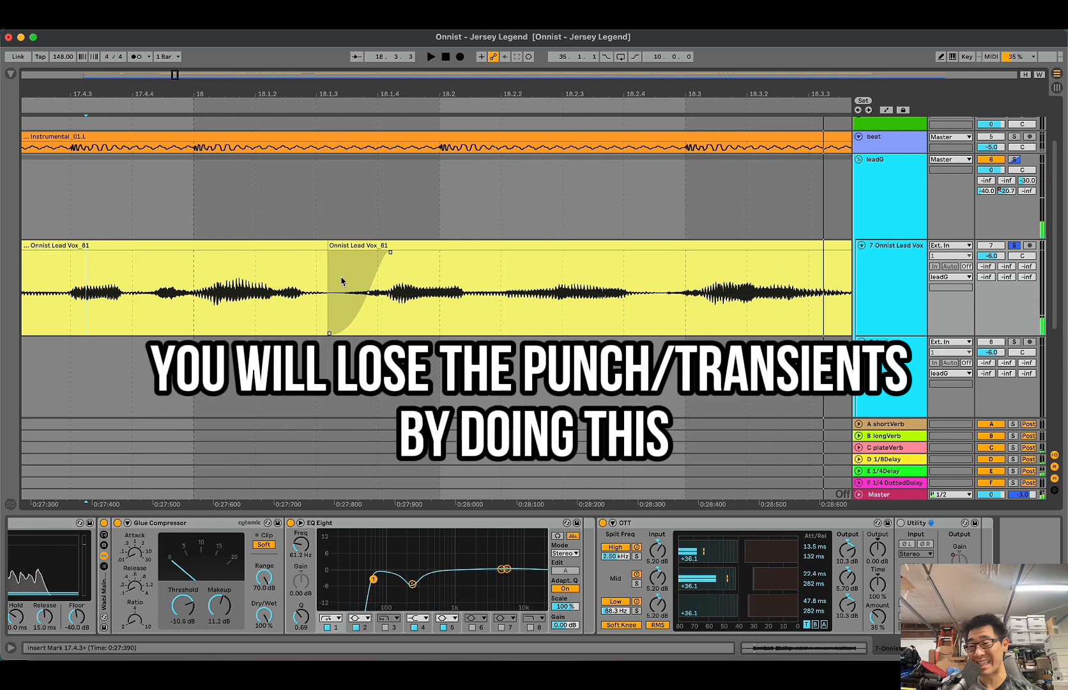
Step: Extend the earlier vocal clip over the faded consonant, moving the clip boundary to just past 18.1.4
{"action": "mouse_move", "coordinate": [391, 253]}
{"action": "left_mouse_down"}
{"action": "mouse_move", "coordinate": [330, 255]}
{"action": "mouse_move", "coordinate": [328, 246]}
{"action": "mouse_move", "coordinate": [386, 247]}
{"action": "left_mouse_up"}
{"action": "left_click", "coordinate": [381, 279]}
{"action": "key", "text": "minus"}
{"action": "key", "text": "minus"}
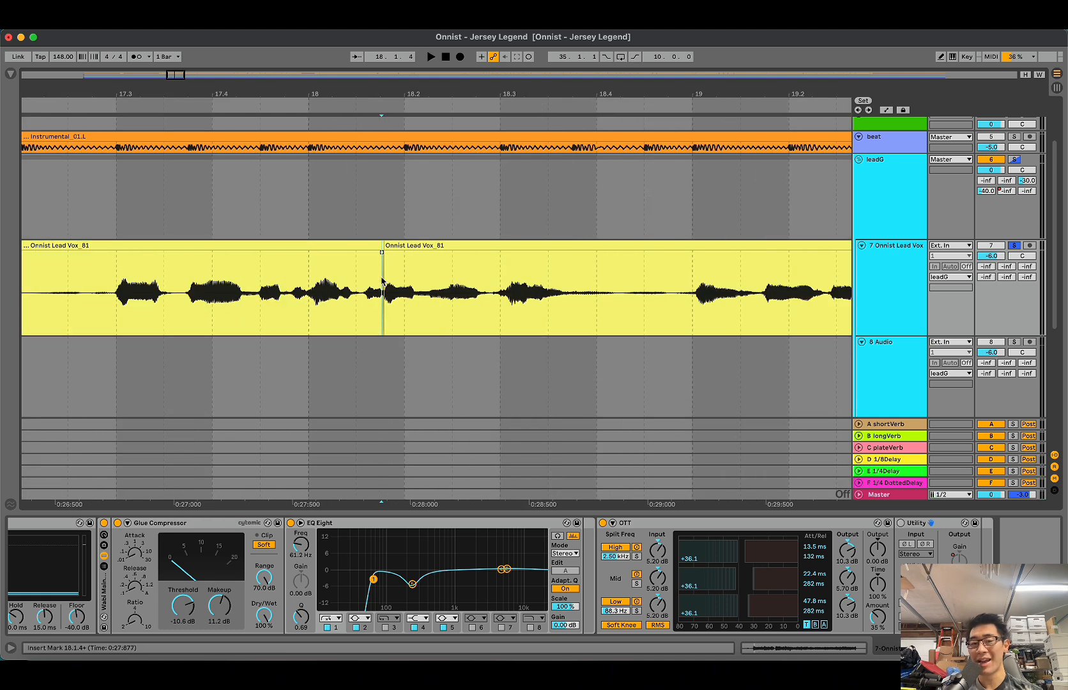
Step: Look through the lead vocal clips from bar 17 to bar 21 for another consonant to fade, ending around bar 19
{"action": "key", "text": "minus"}
{"action": "key", "text": "super+alt+l"}
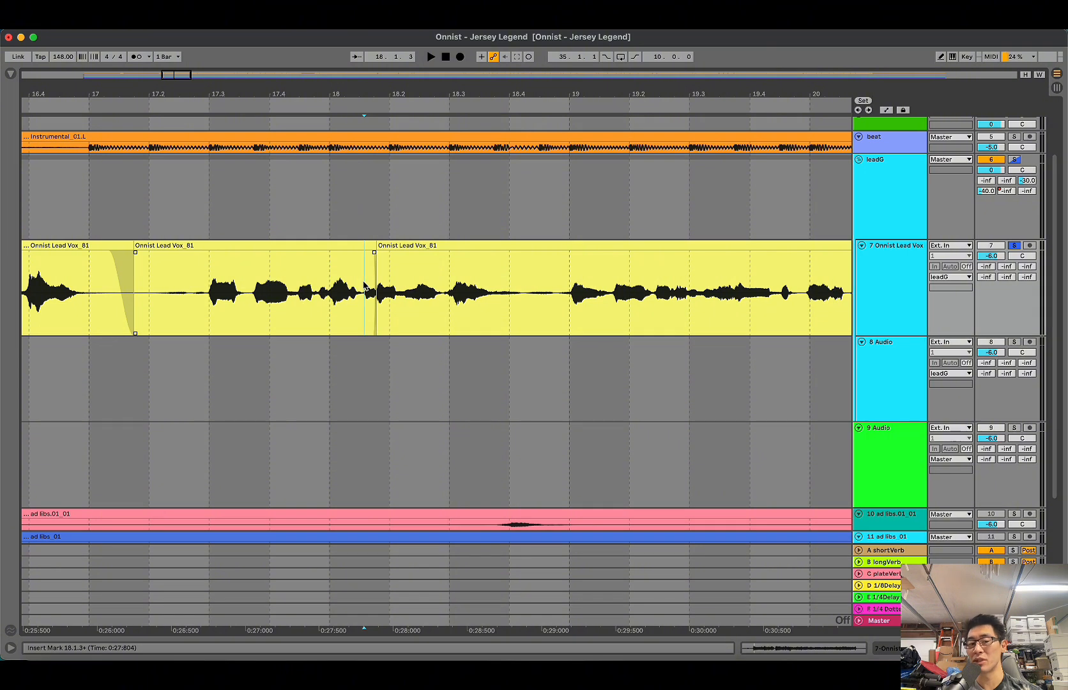
{"action": "key", "text": "a"}
{"action": "key", "text": "a"}
{"action": "scroll", "coordinate": [430, 307], "scroll_direction": "right", "scroll_amount": 3}
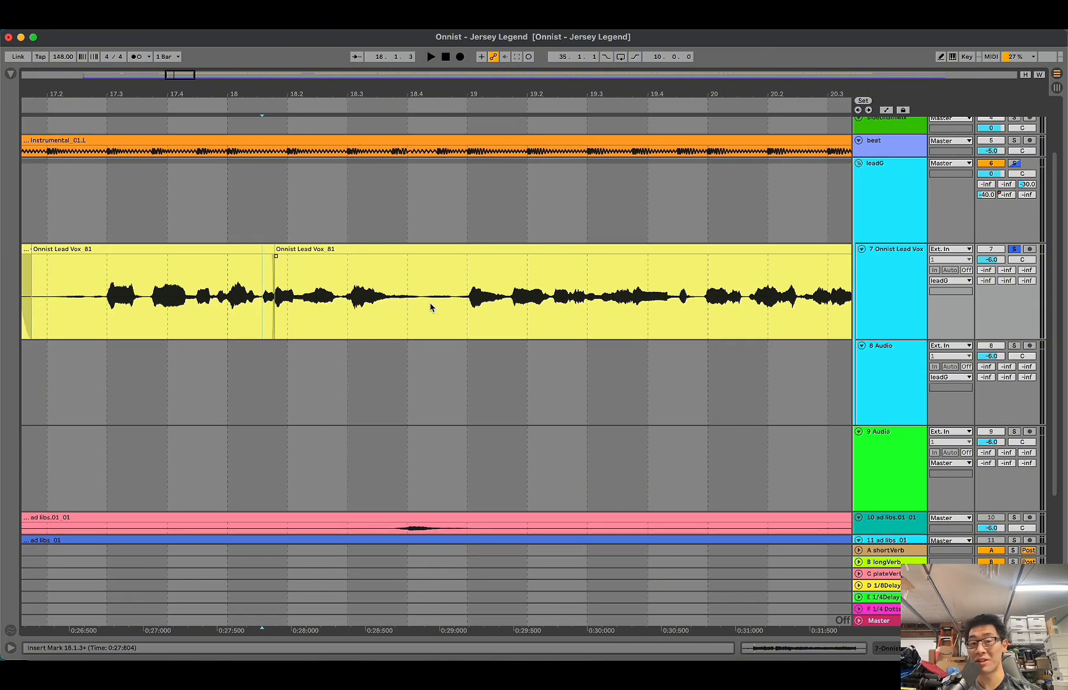
{"action": "left_click", "coordinate": [431, 307]}
{"action": "scroll", "coordinate": [431, 307], "scroll_direction": "right", "scroll_amount": 3}
{"action": "left_click", "coordinate": [367, 309]}
{"action": "scroll", "coordinate": [367, 310], "scroll_direction": "right", "scroll_amount": 6}
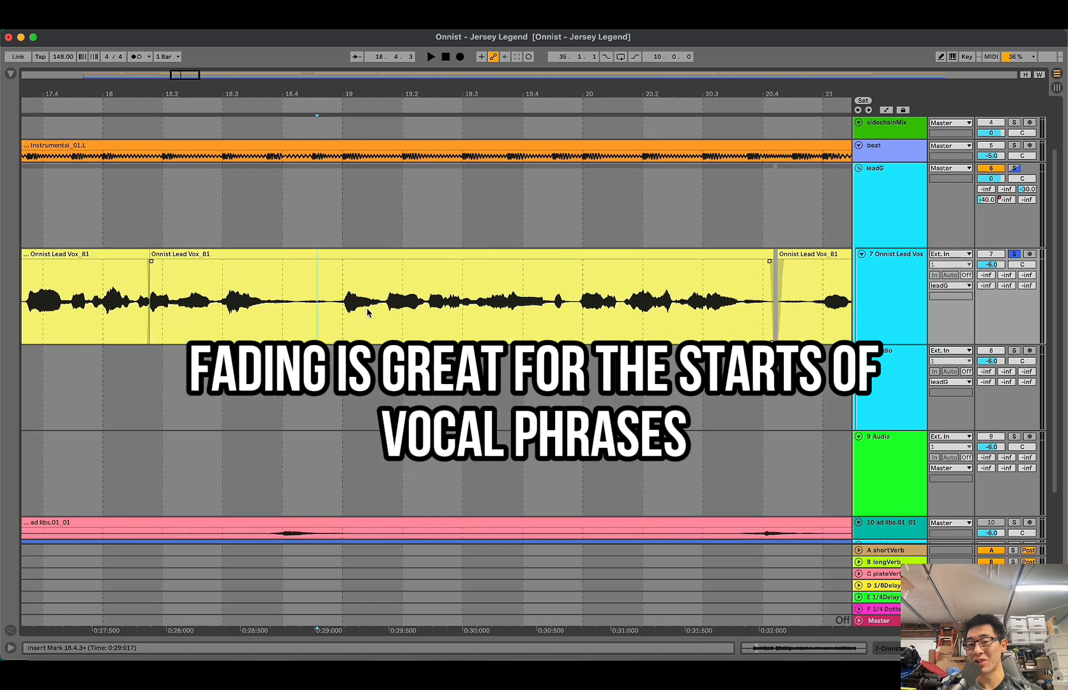
{"action": "scroll", "coordinate": [367, 311], "scroll_direction": "right", "scroll_amount": 5}
{"action": "scroll", "coordinate": [415, 308], "scroll_direction": "left", "scroll_amount": 4}
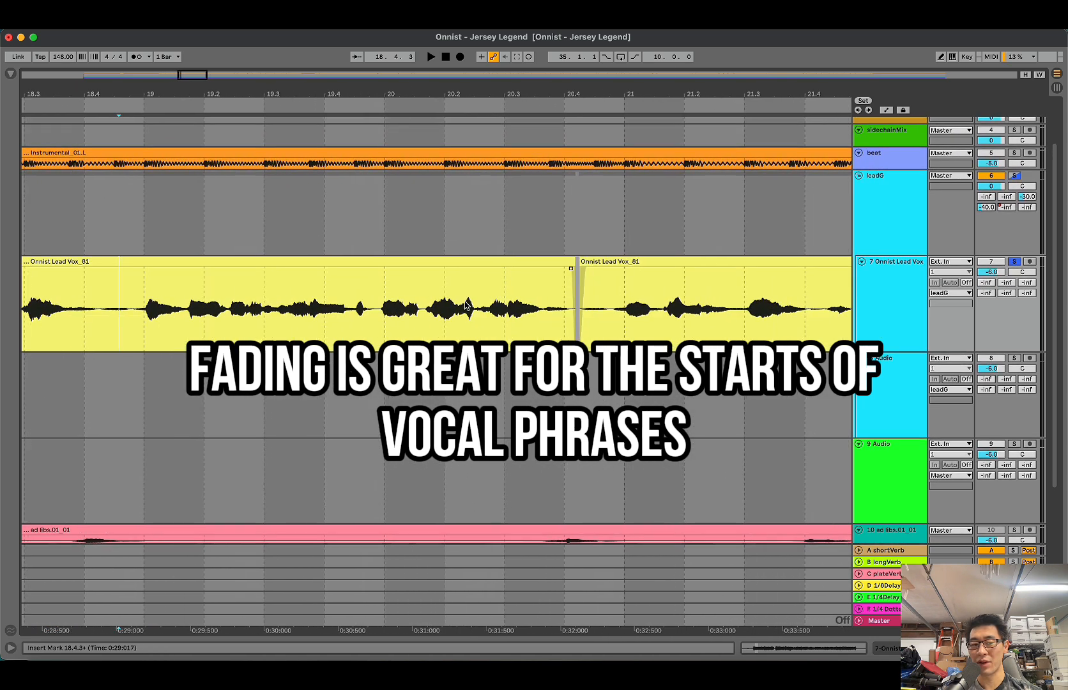
{"action": "scroll", "coordinate": [465, 305], "scroll_direction": "right", "scroll_amount": 1}
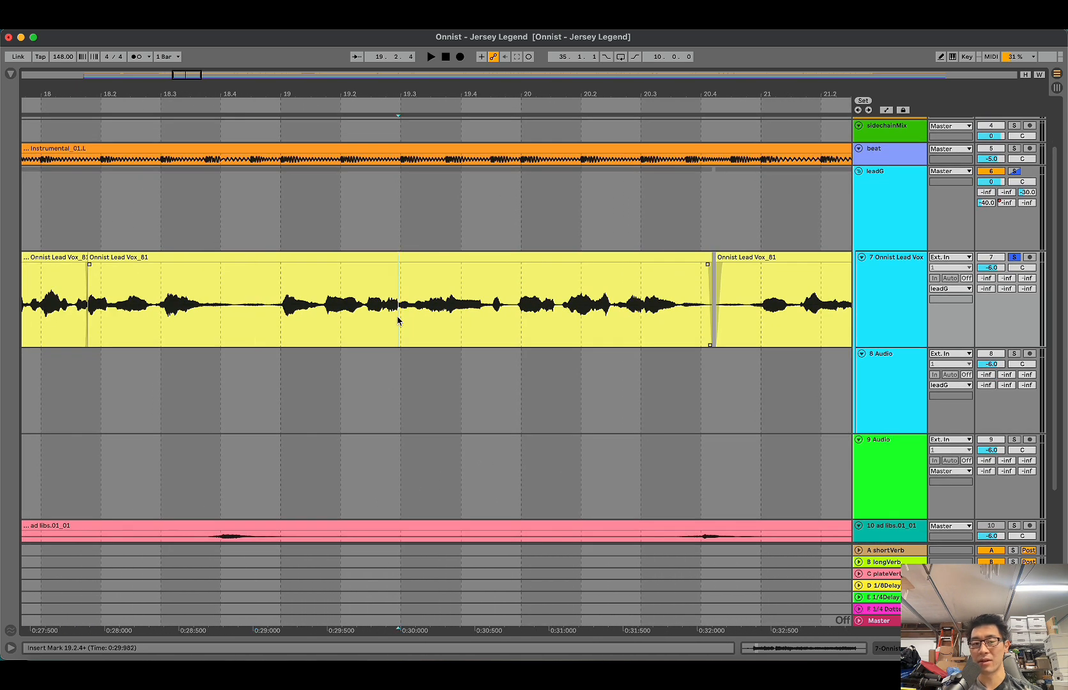
{"action": "scroll", "coordinate": [398, 319], "scroll_direction": "up", "scroll_amount": 5}
{"action": "key", "text": "shift+Tab"}
{"action": "key", "text": "shift+Tab"}
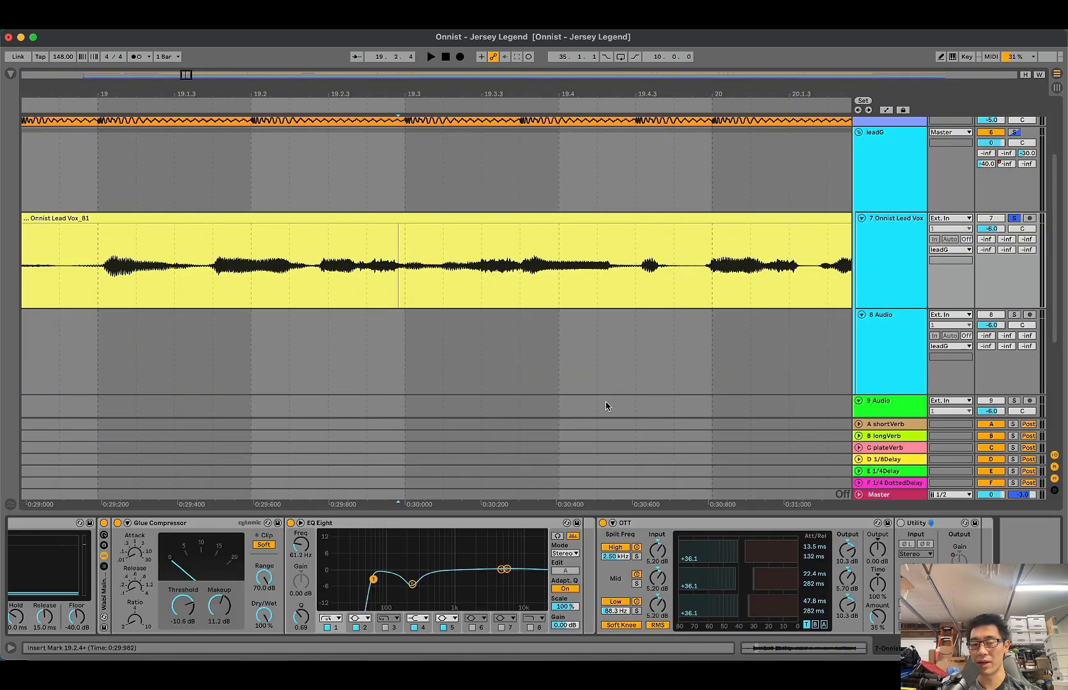
Step: Play the vocal to find the sibilant, split the clip just after 19.3.2 and add a fade-in to just past 19.3.4
{"action": "key", "text": "space"}
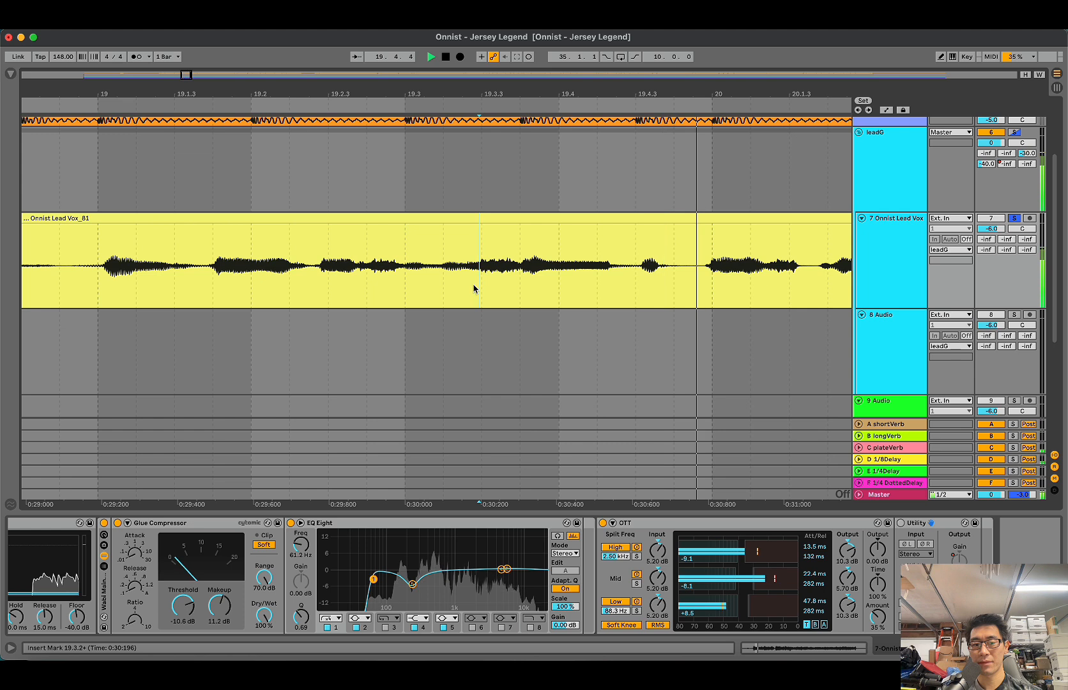
{"action": "left_click", "coordinate": [473, 288]}
{"action": "left_click", "coordinate": [468, 283]}
{"action": "key", "text": "space"}
{"action": "key", "text": "super+e"}
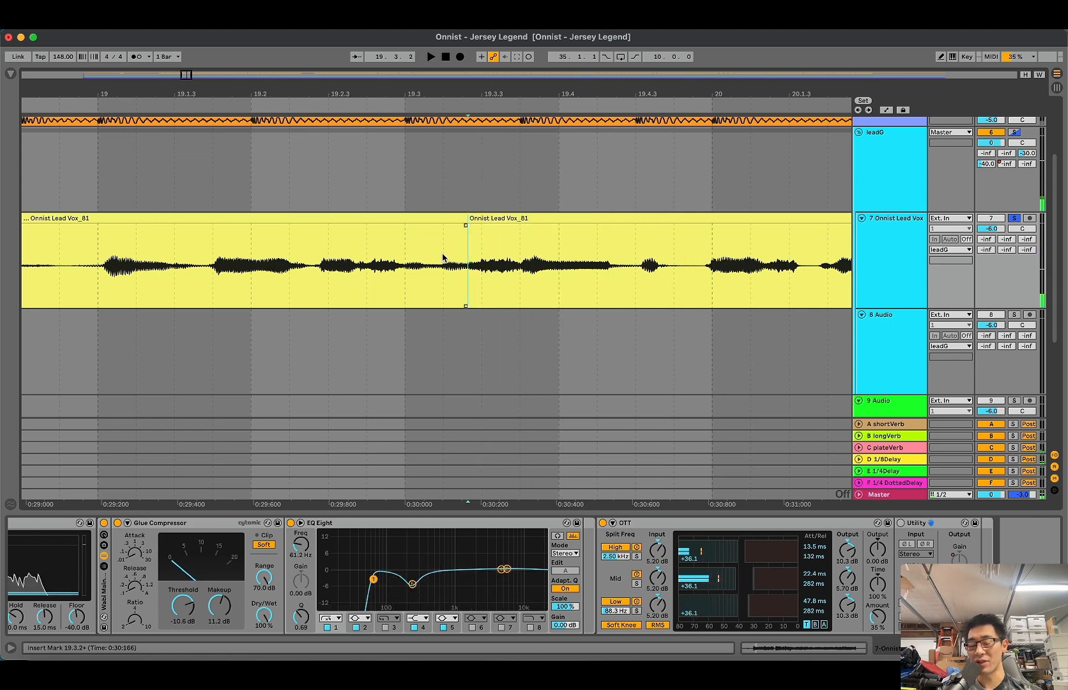
{"action": "left_click_drag", "start_coordinate": [469, 227], "coordinate": [532, 225]}
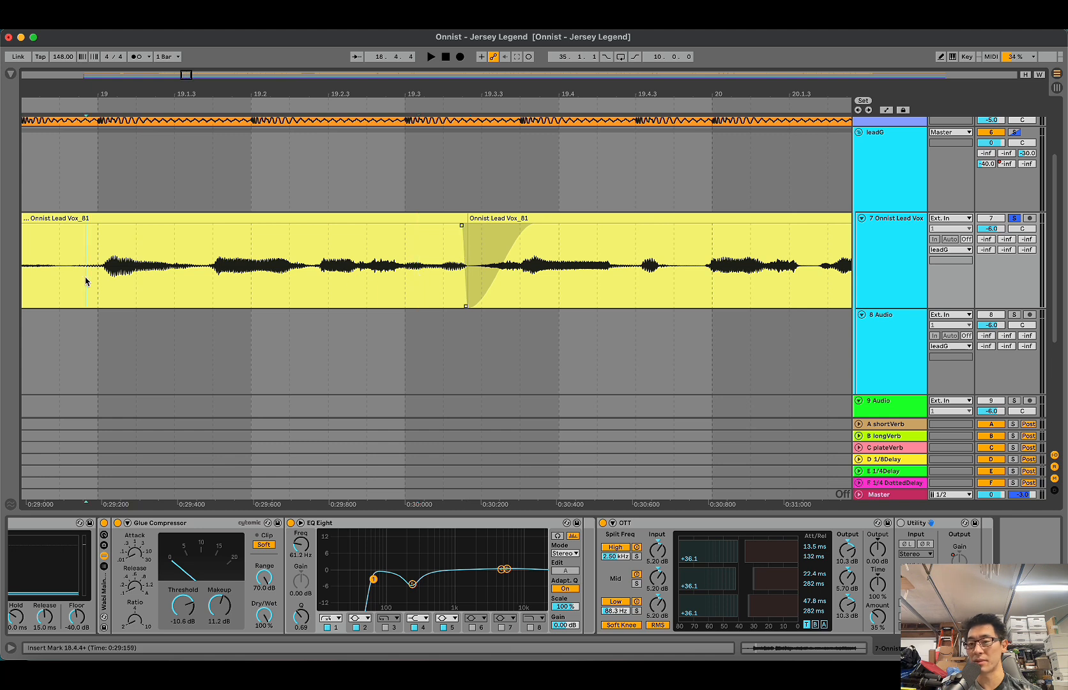
Step: Play the fade-in from 18.4.4 and replace it with a short crossfade across the split after 19.3.2
{"action": "key", "text": "space"}
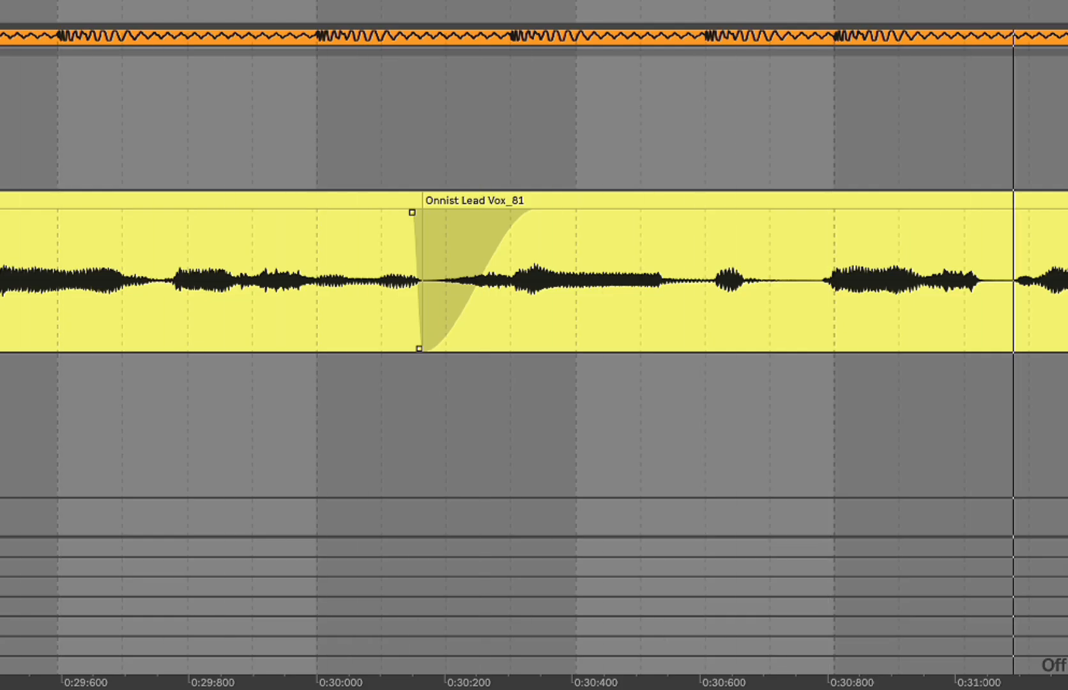
{"action": "key", "text": "space"}
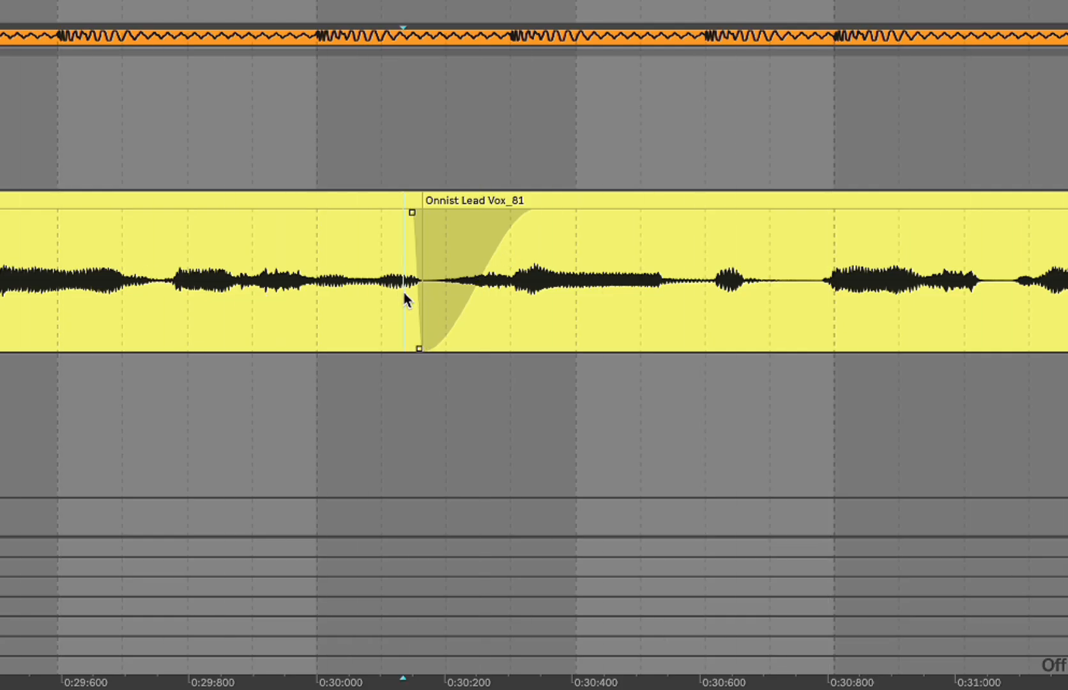
{"action": "left_click_drag", "start_coordinate": [403, 293], "coordinate": [435, 293]}
{"action": "key", "text": "super+alt+f"}
{"action": "left_click", "coordinate": [435, 294]}
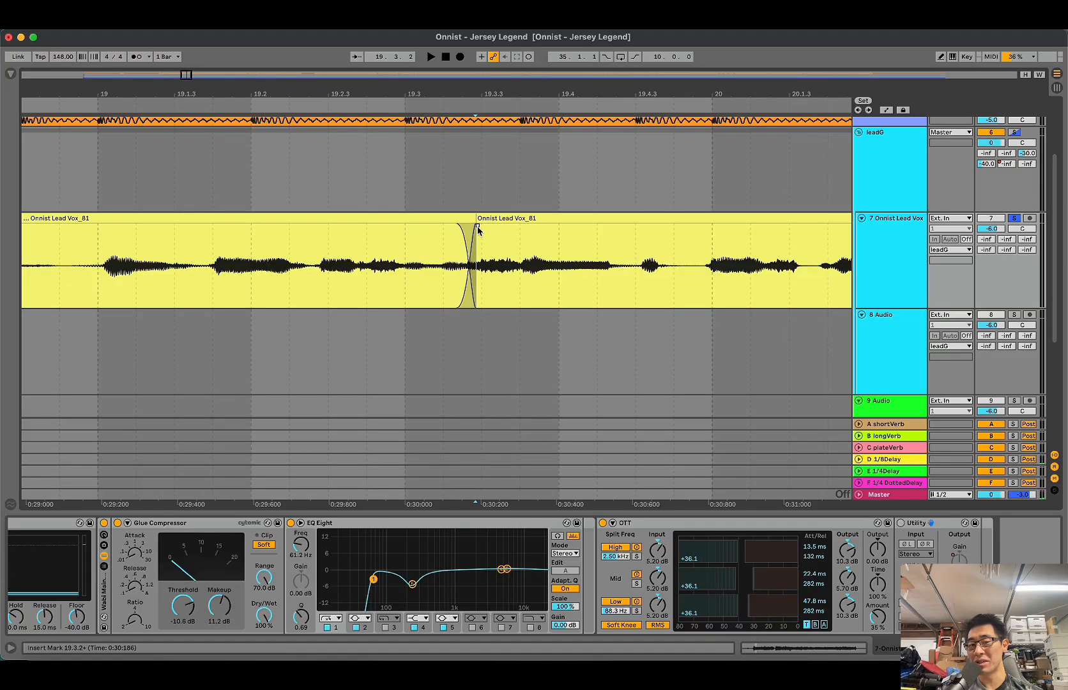
Step: Widen the crossfade up to about 19.3.4, lower its crossing point and play the vocal from 19.1.1
{"action": "left_click_drag", "start_coordinate": [478, 228], "coordinate": [517, 228]}
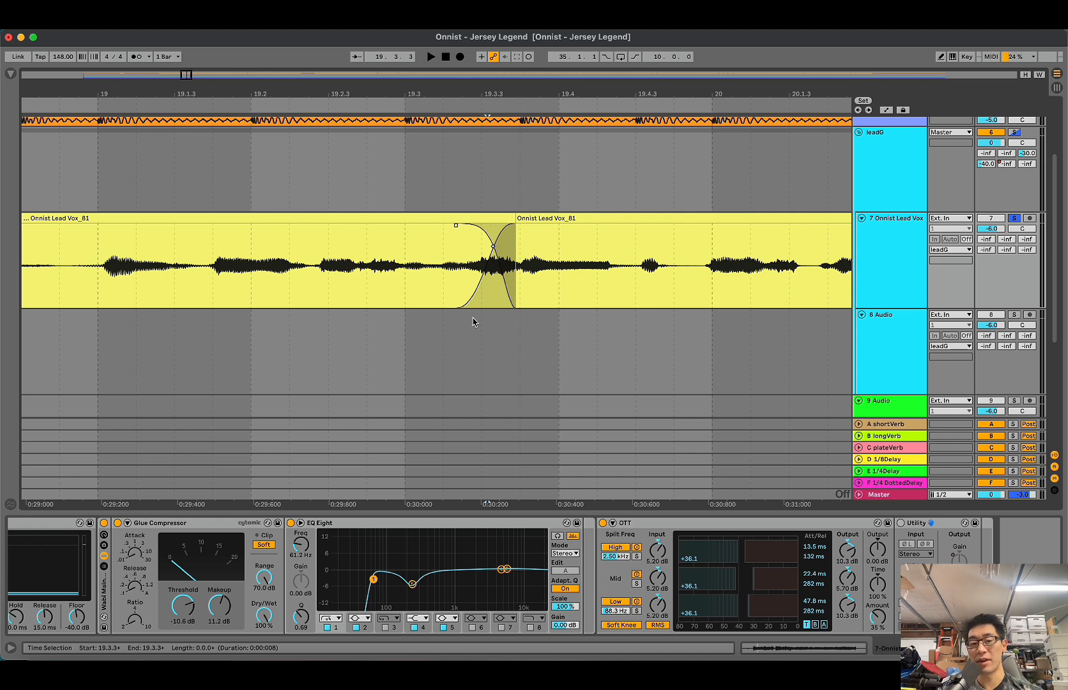
{"action": "left_click_drag", "start_coordinate": [493, 247], "coordinate": [493, 288]}
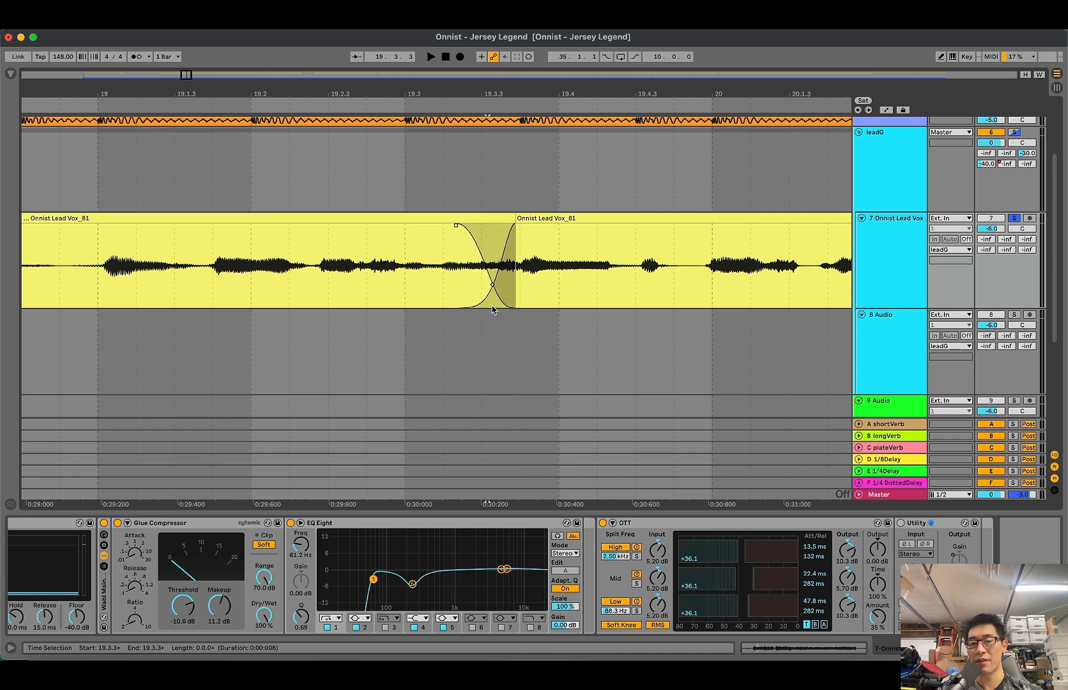
{"action": "left_click", "coordinate": [331, 274]}
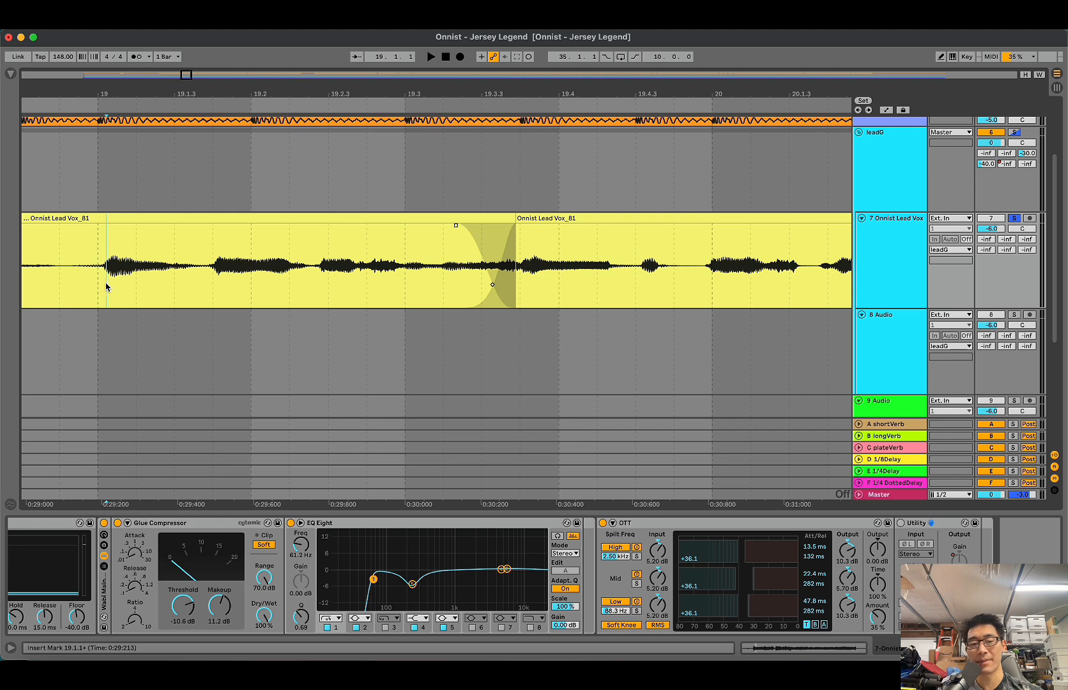
{"action": "key", "text": "space"}
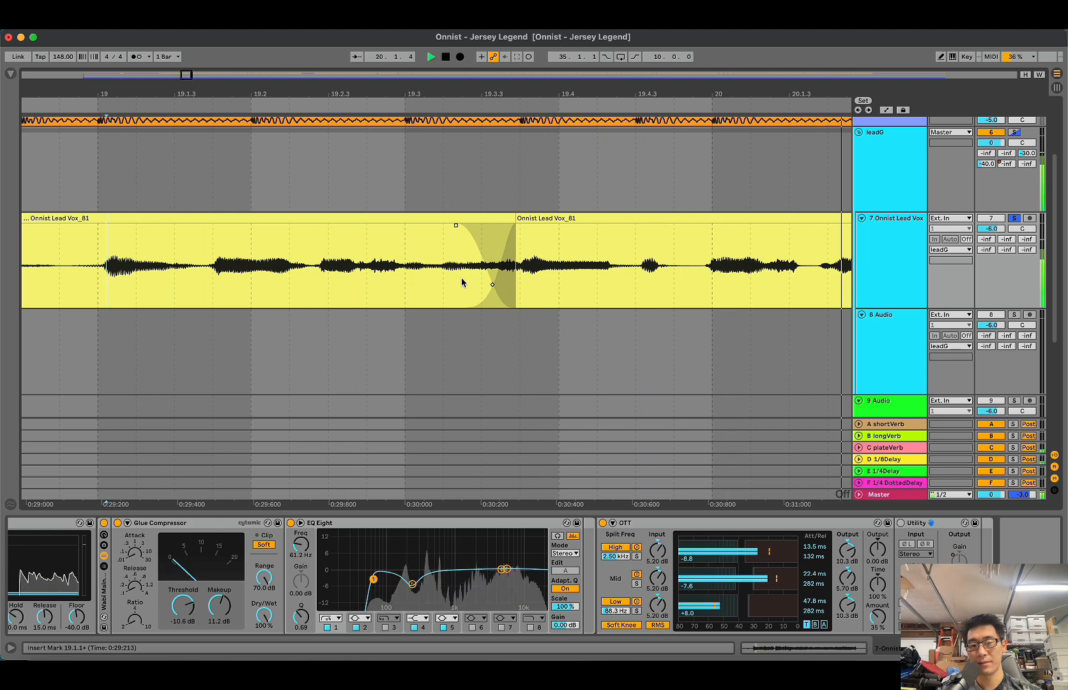
{"action": "key", "text": "space"}
{"action": "left_click_drag", "start_coordinate": [438, 281], "coordinate": [521, 268]}
{"action": "left_click", "coordinate": [466, 248]}
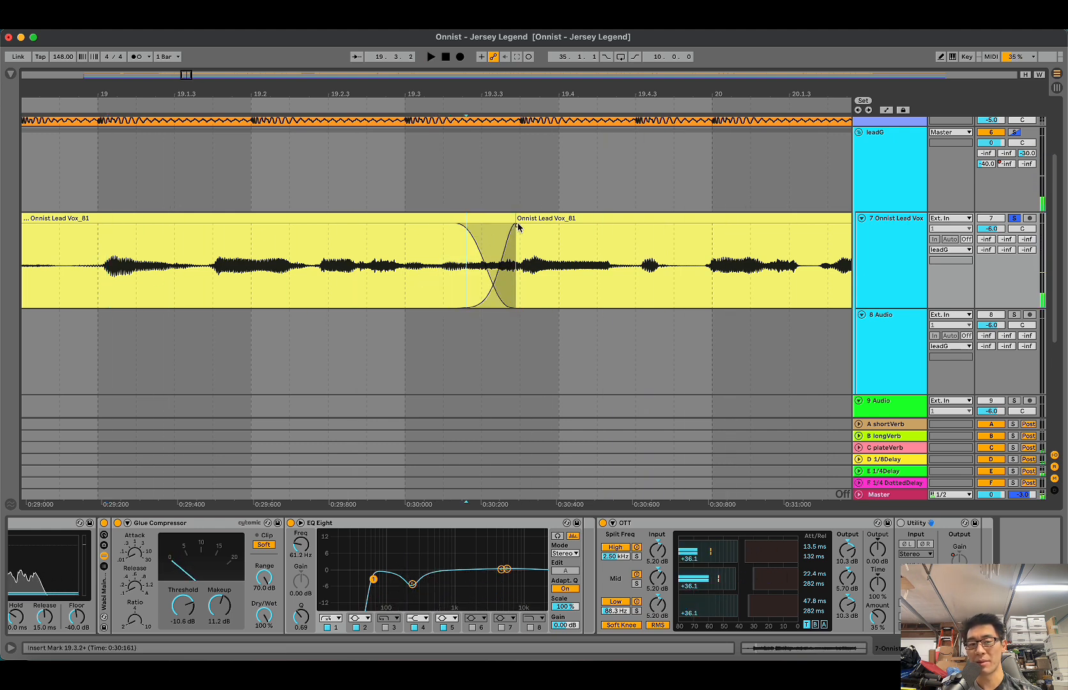
Step: Try moving the crossfade back to just past 19.3, play it from 19.1.3 and undo the move
{"action": "left_click_drag", "start_coordinate": [518, 227], "coordinate": [419, 225]}
{"action": "left_click", "coordinate": [276, 265]}
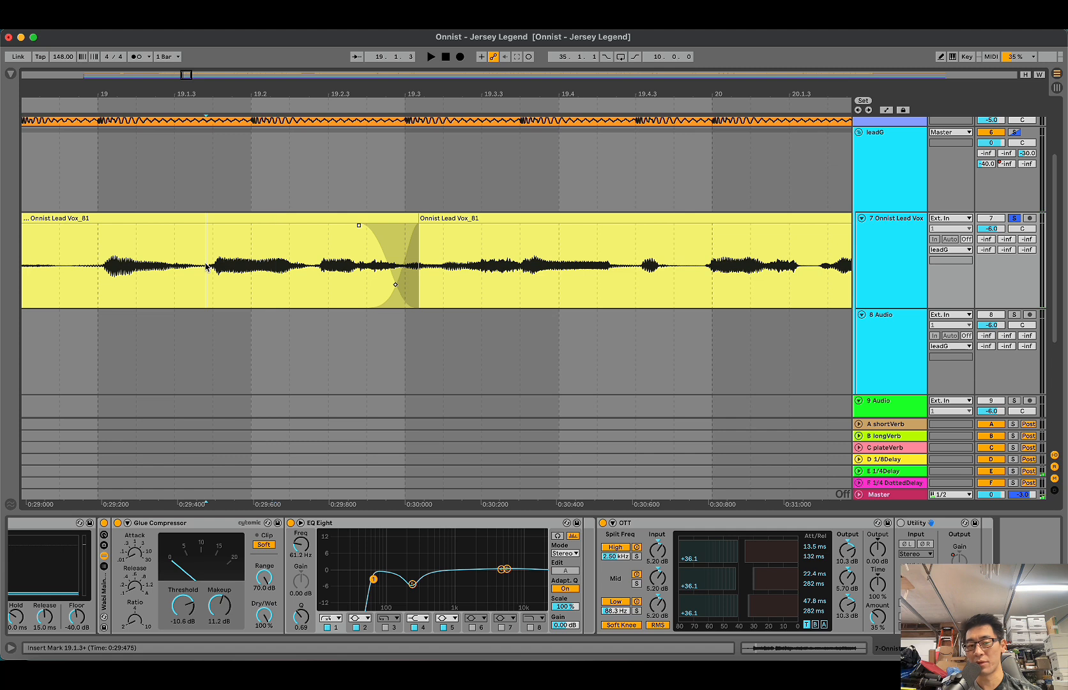
{"action": "key", "text": "space"}
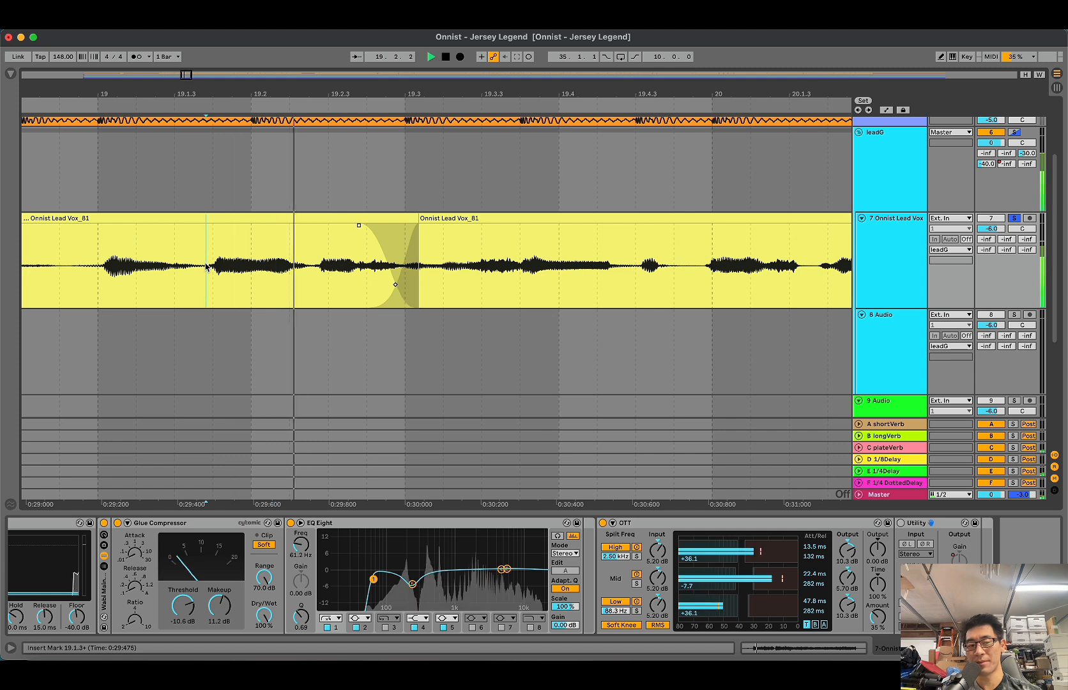
{"action": "key", "text": "space"}
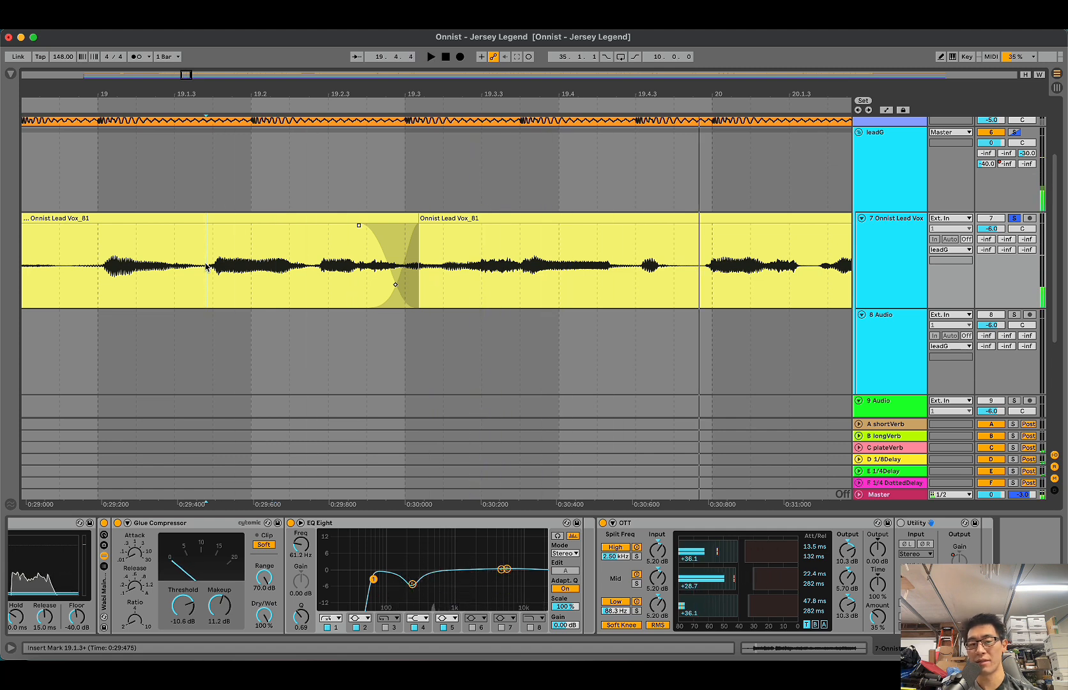
{"action": "left_click", "coordinate": [337, 255]}
{"action": "key", "text": "super+z"}
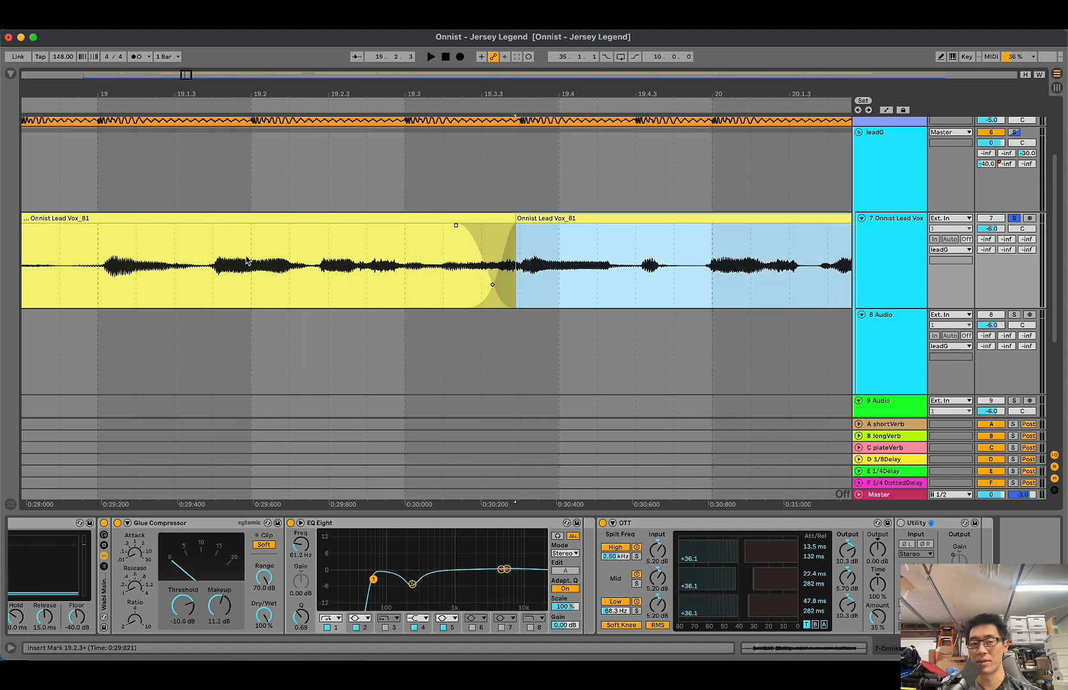
Step: Play the crossfade from 19.1.4 and shift its crossing point slightly earlier
{"action": "left_click", "coordinate": [223, 261]}
{"action": "key", "text": "space"}
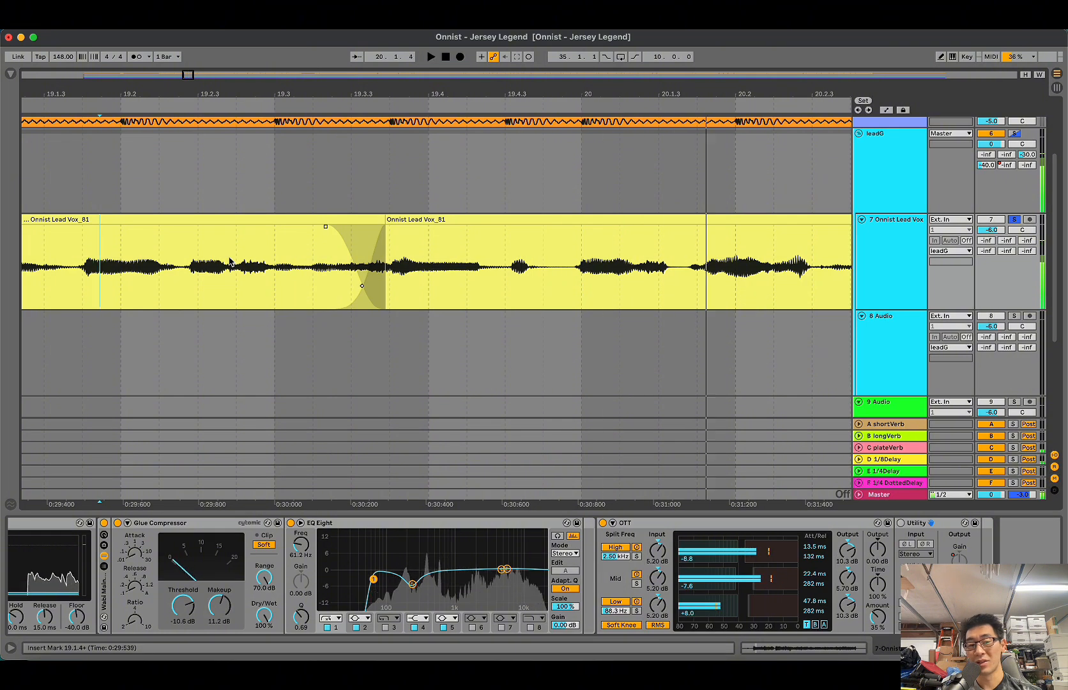
{"action": "key", "text": "space"}
{"action": "left_click", "coordinate": [365, 288]}
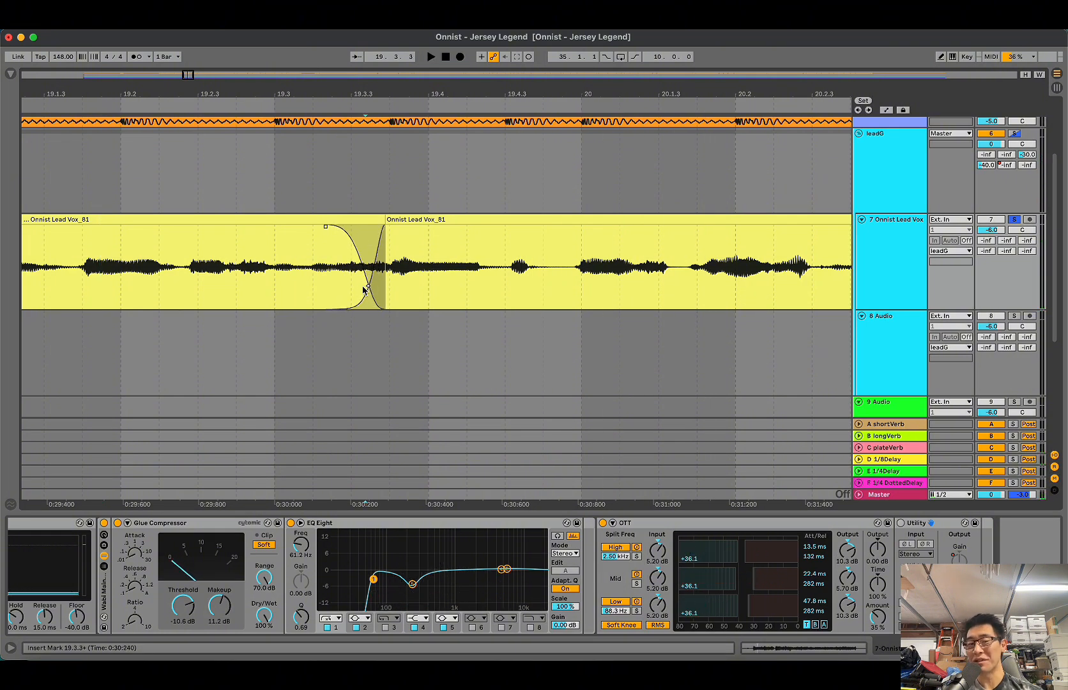
{"action": "left_click_drag", "start_coordinate": [363, 289], "coordinate": [356, 290]}
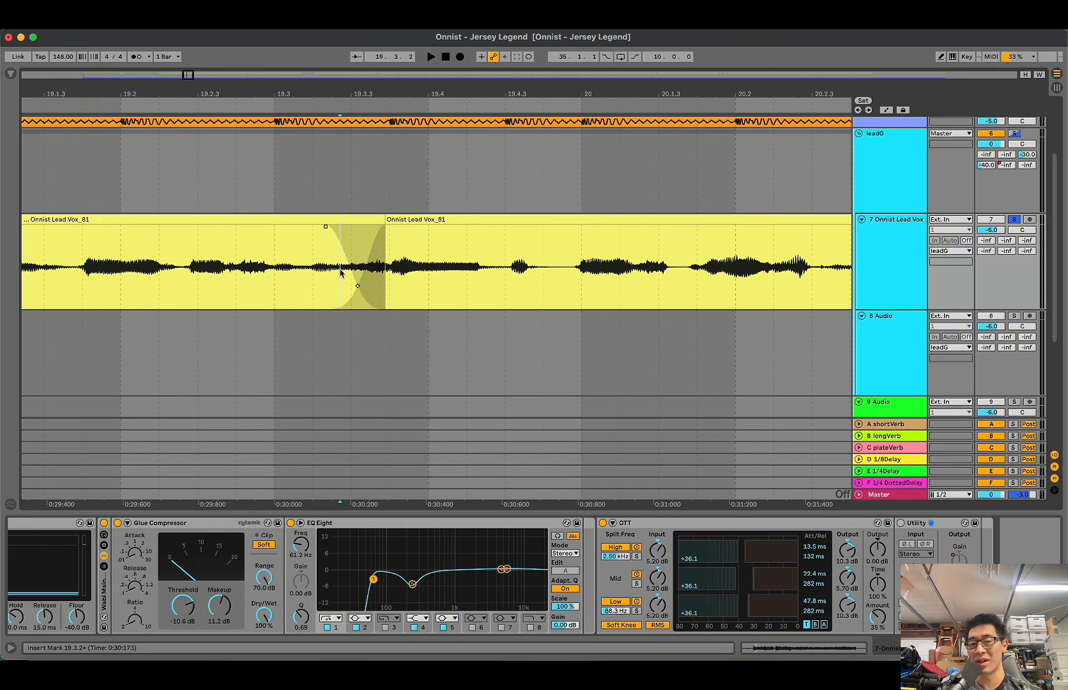
Step: Separate the sibilant after 19.3.2 into its own short clip and lower that clip's gain
{"action": "left_click", "coordinate": [357, 221]}
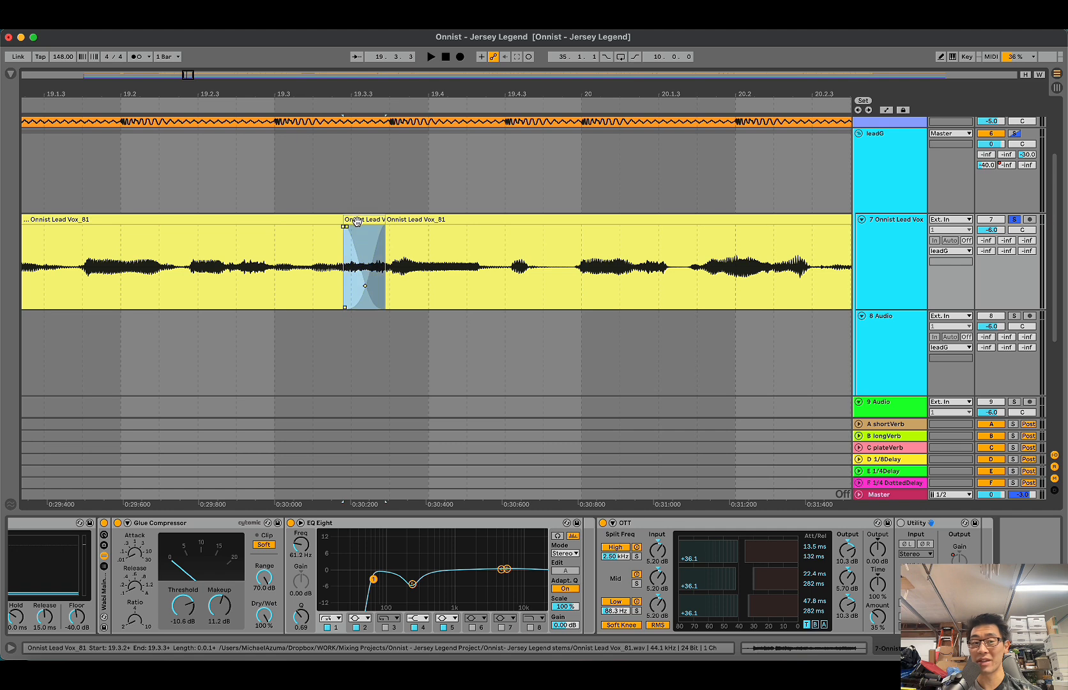
{"action": "double_click", "coordinate": [357, 221]}
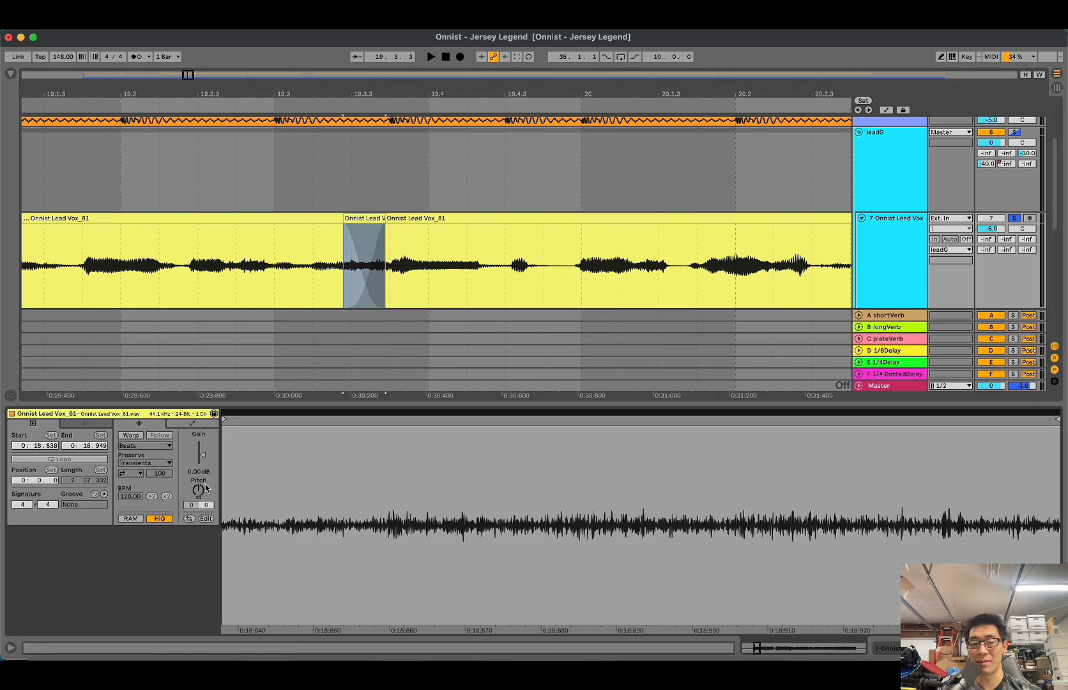
{"action": "key", "text": "shift+Tab"}
Step: Crossfade the start of the short sibilant clip with the preceding vocal and play from 19.2.2
{"action": "left_click_drag", "start_coordinate": [333, 276], "coordinate": [341, 275]}
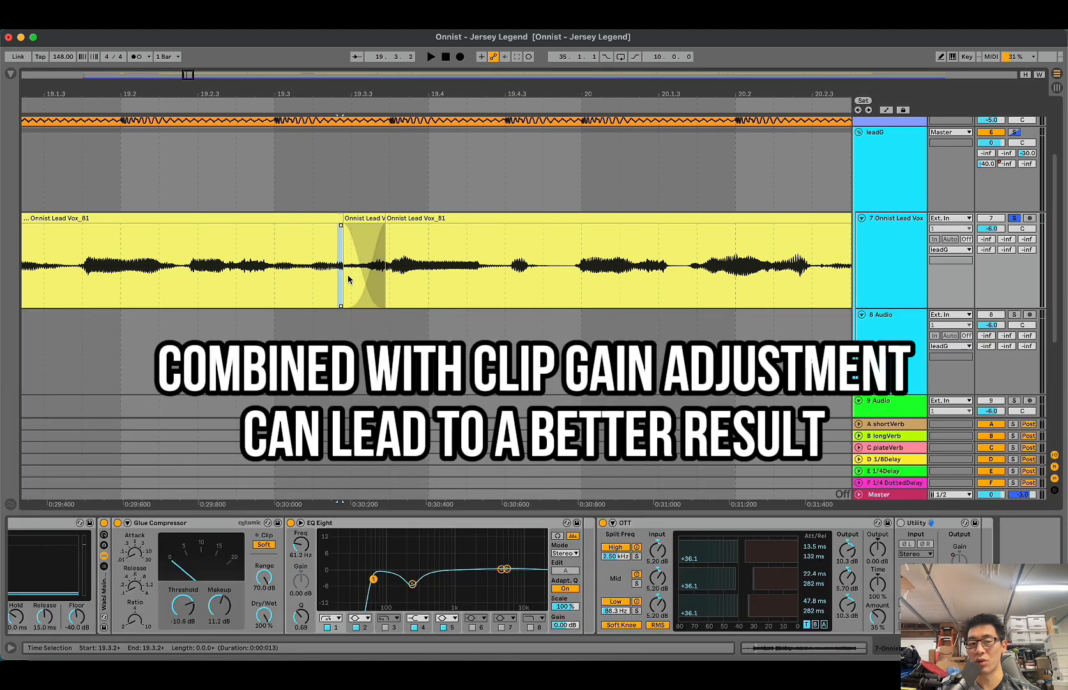
{"action": "left_click", "coordinate": [351, 279]}
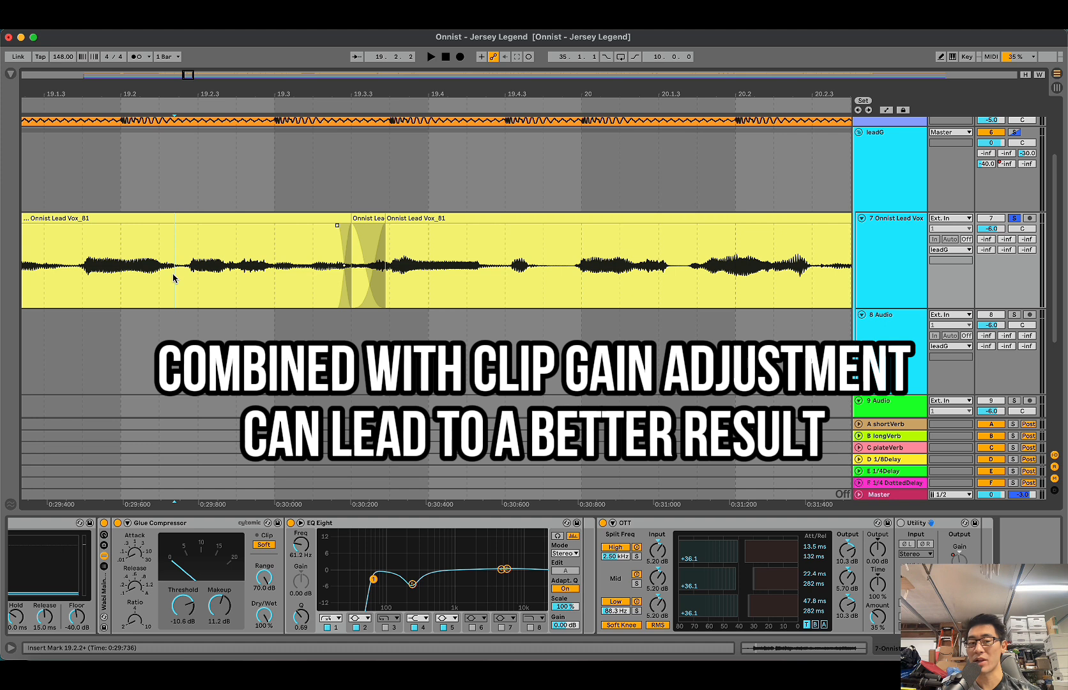
{"action": "key", "text": "space"}
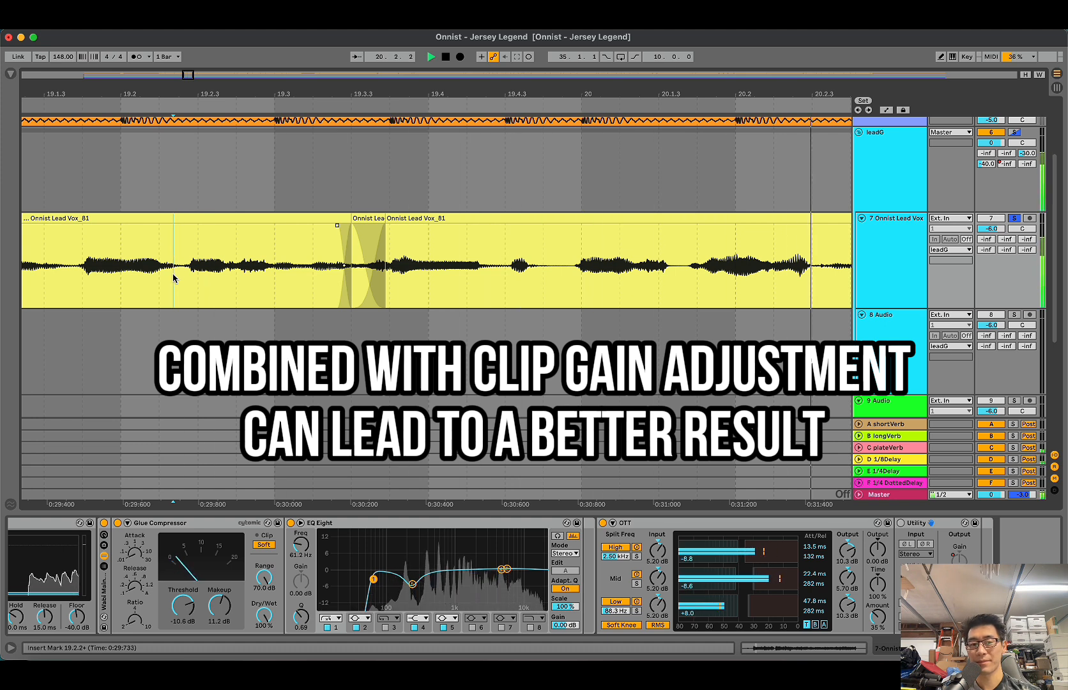
{"action": "key", "text": "space"}
Step: Extend the earlier vocal clip over the short sibilant clip, moving the clip boundary to just past 19.4.2
{"action": "left_click_drag", "start_coordinate": [386, 218], "coordinate": [496, 228]}
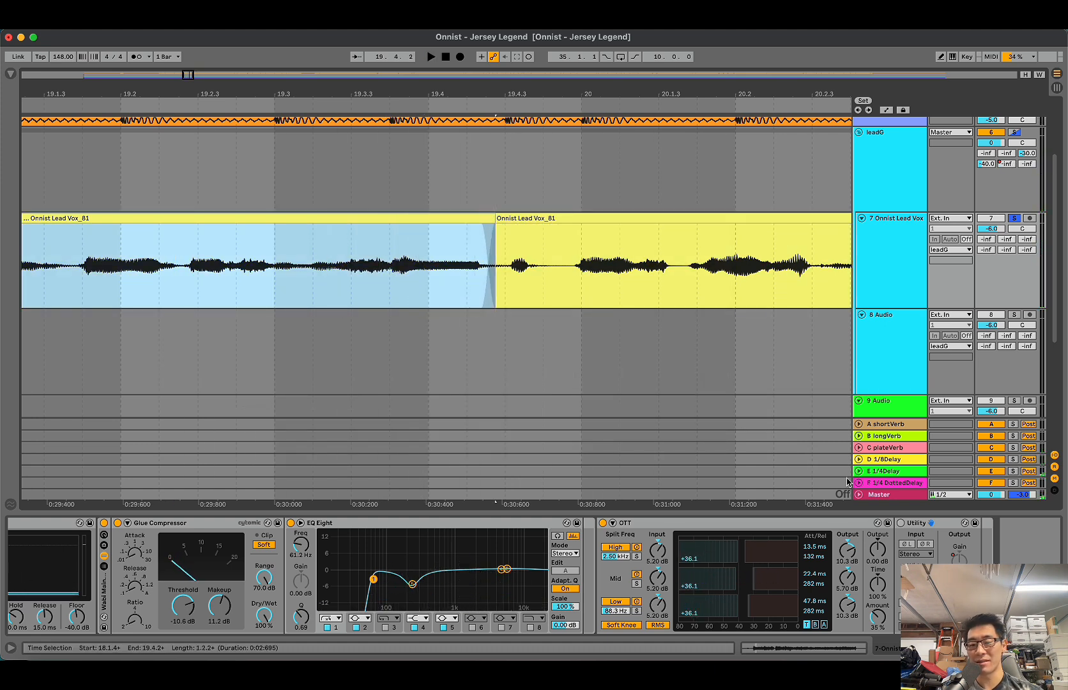
Step: Turn the Utility device back on, show the automation lanes and place the insert marker just past 19.3.3
{"action": "left_click", "coordinate": [900, 523]}
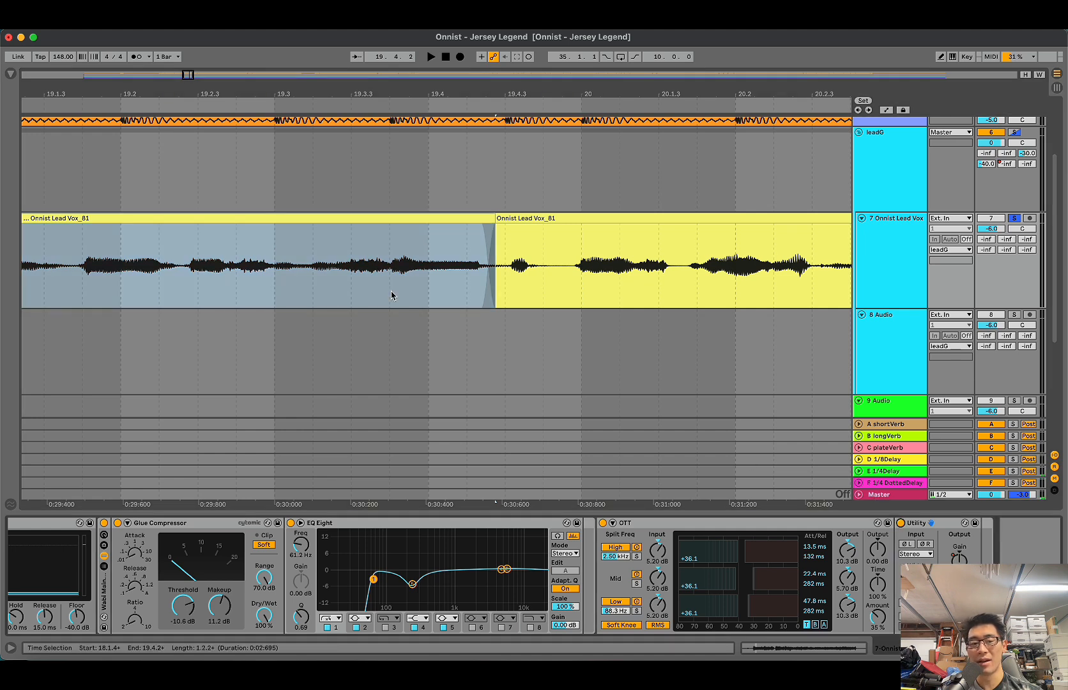
{"action": "key", "text": "a"}
{"action": "left_click", "coordinate": [360, 293]}
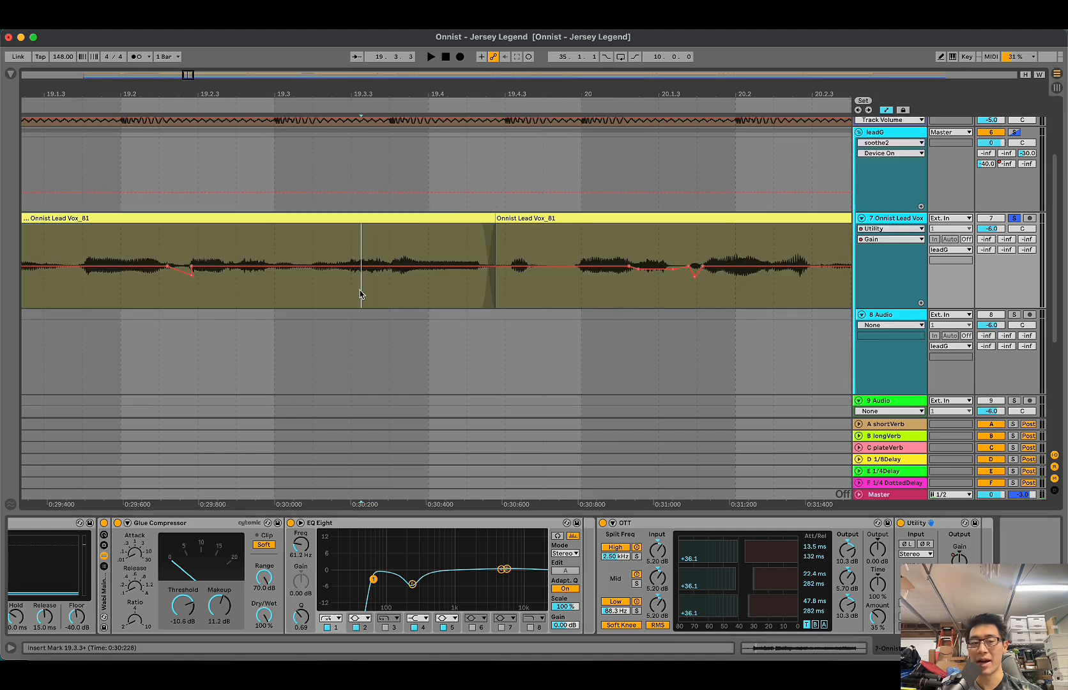